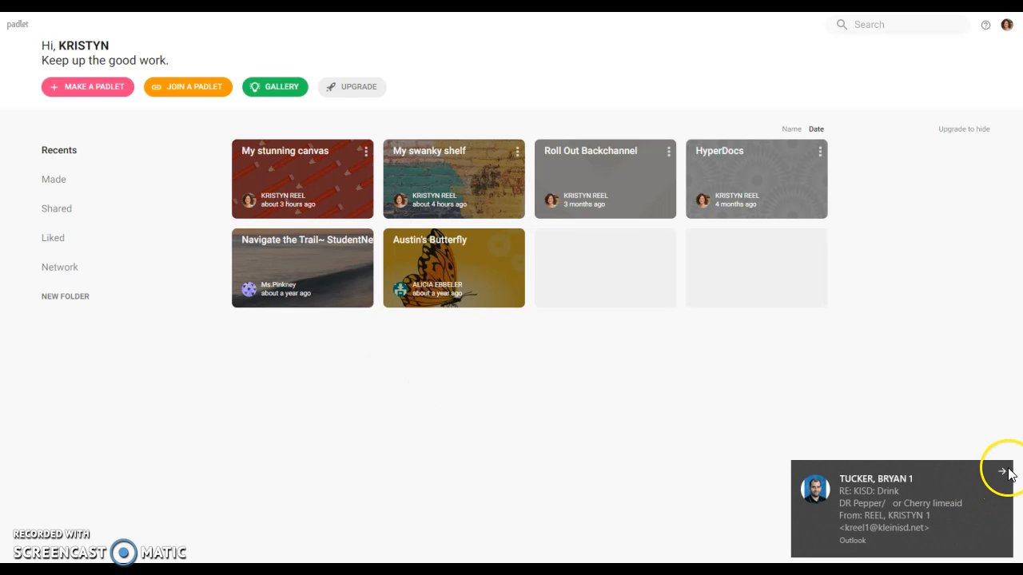
# Dismiss the email notification and glance at the example padlet gallery before returning to the dashboard.
pyautogui.click(1004, 472)
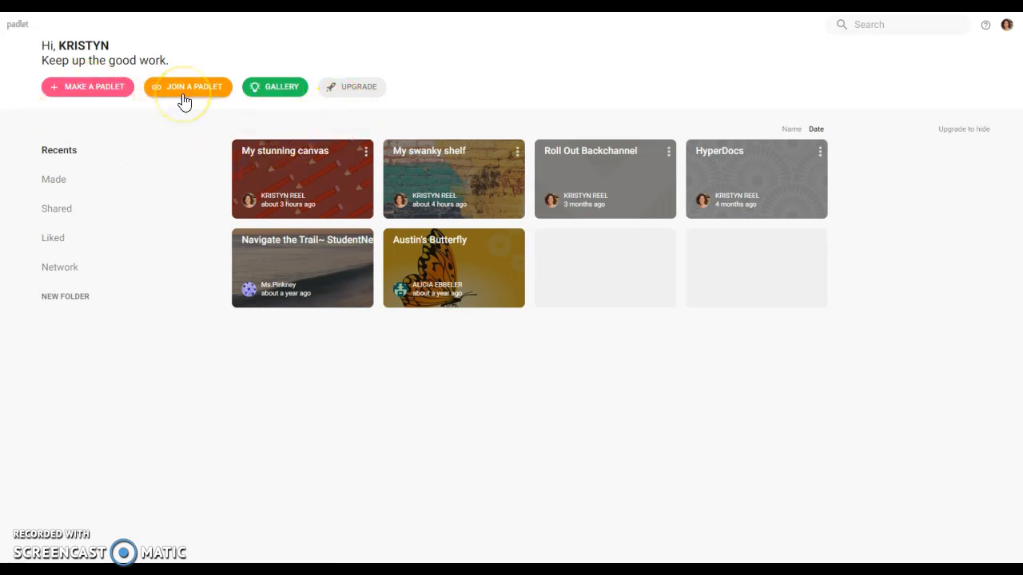
pyautogui.click(278, 89)
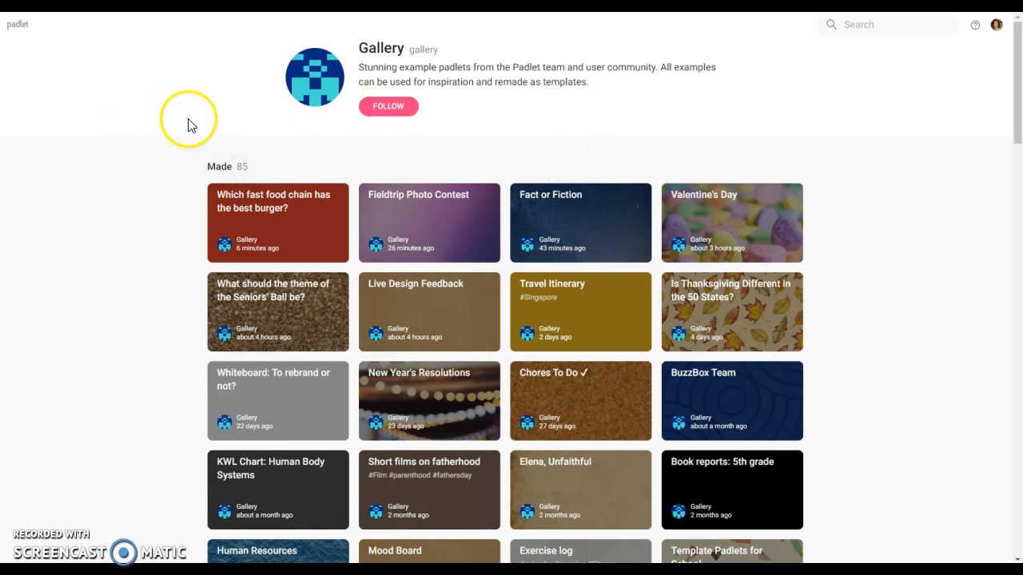
pyautogui.hotkey('alt', 'Left')
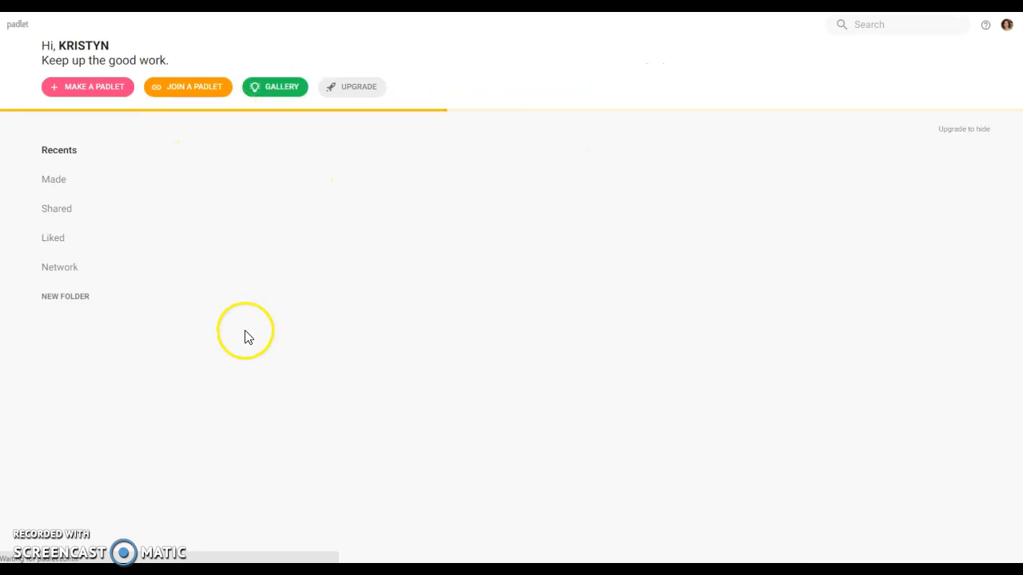
# Open the Make a padlet page and browse its six blank formats and templates.
pyautogui.click(90, 94)
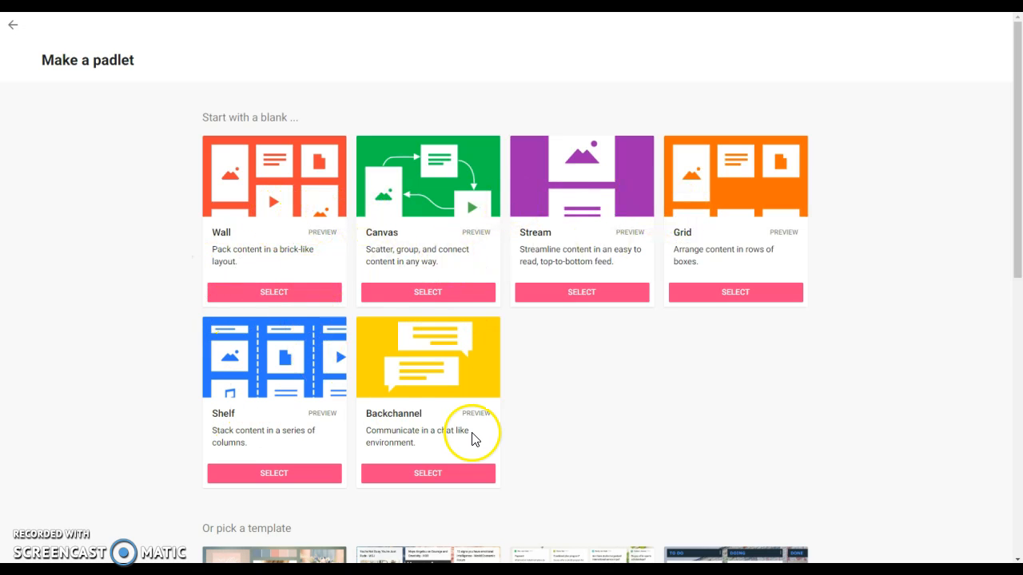
pyautogui.scroll(-3, 484, 420)
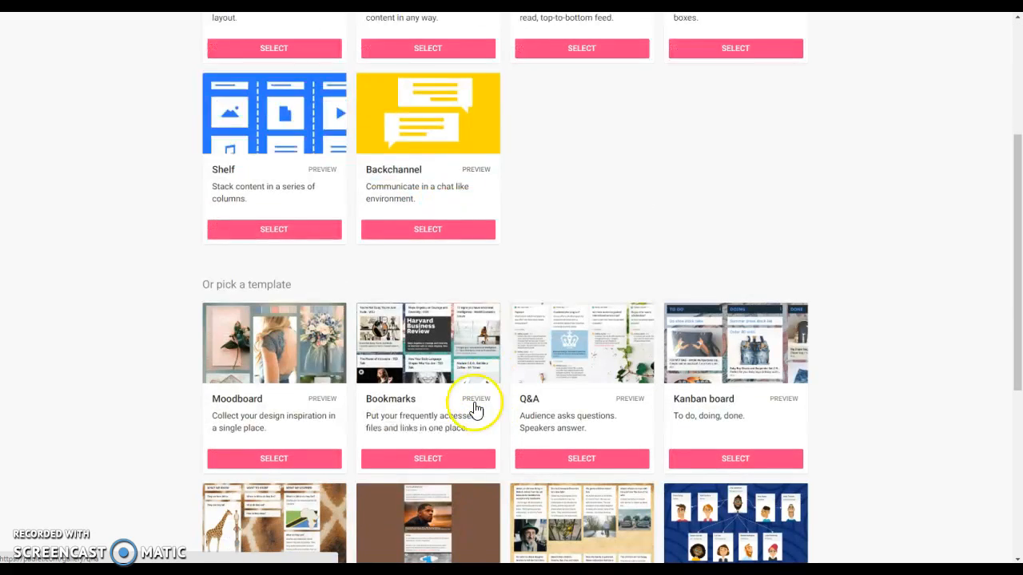
pyautogui.scroll(-2, 653, 446)
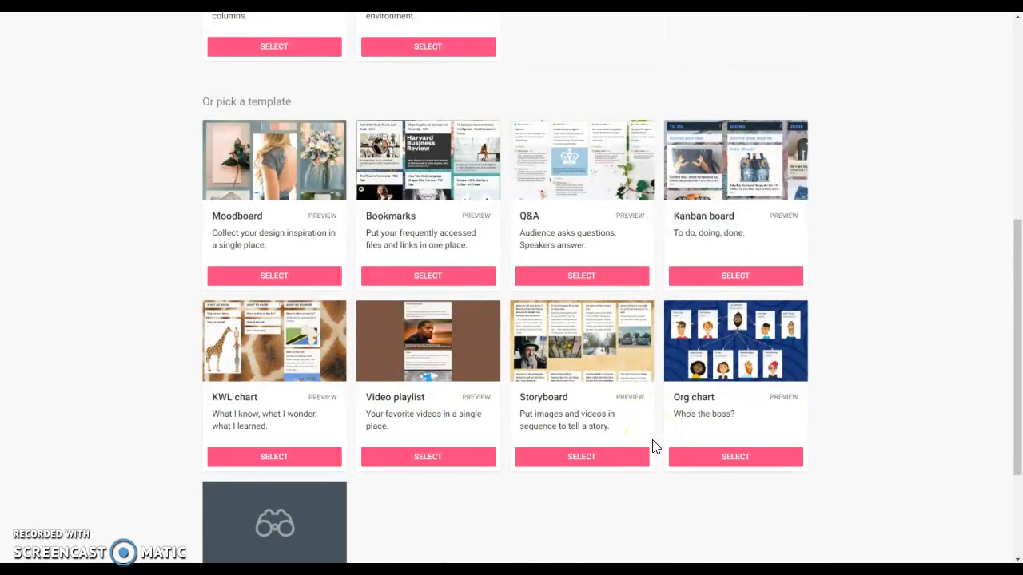
pyautogui.scroll(-2, 652, 446)
pyautogui.scroll(10, 652, 446)
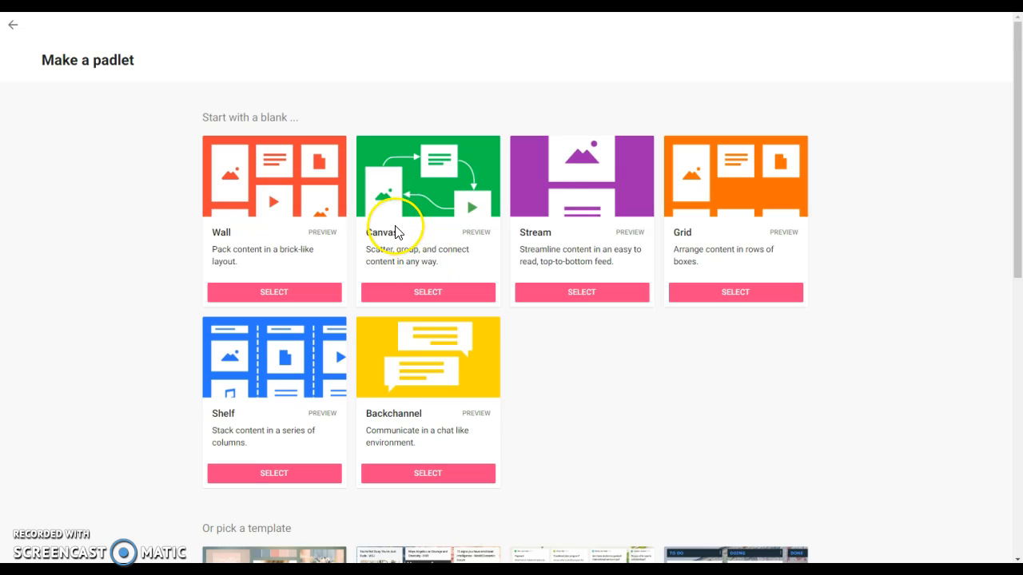
# Start a blank Canvas padlet titled 'My artistic canvas' and select its title and description text.
pyautogui.click(429, 294)
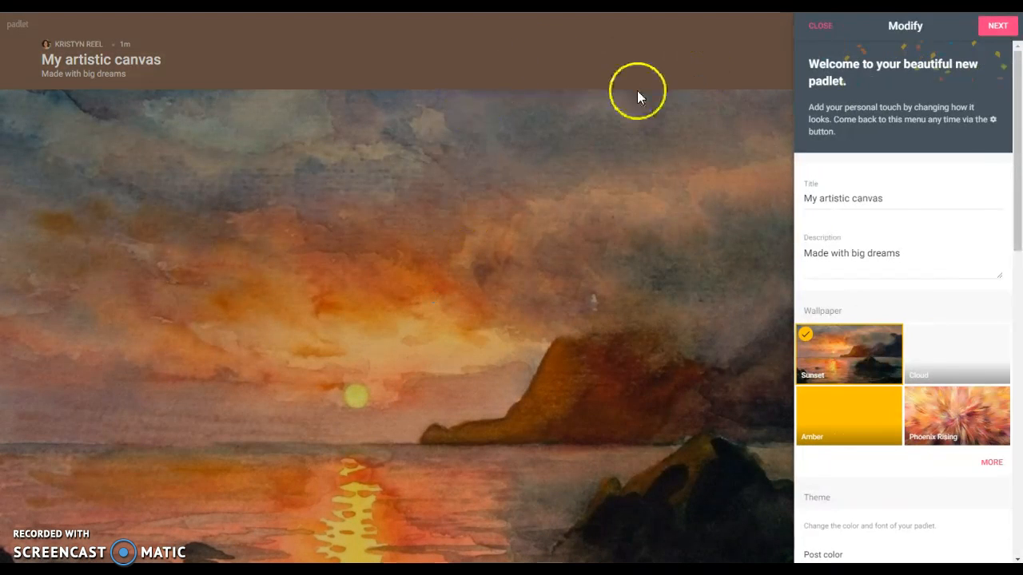
pyautogui.moveTo(900, 199); pyautogui.dragTo(805, 208)
pyautogui.moveTo(899, 253); pyautogui.dragTo(828, 258)
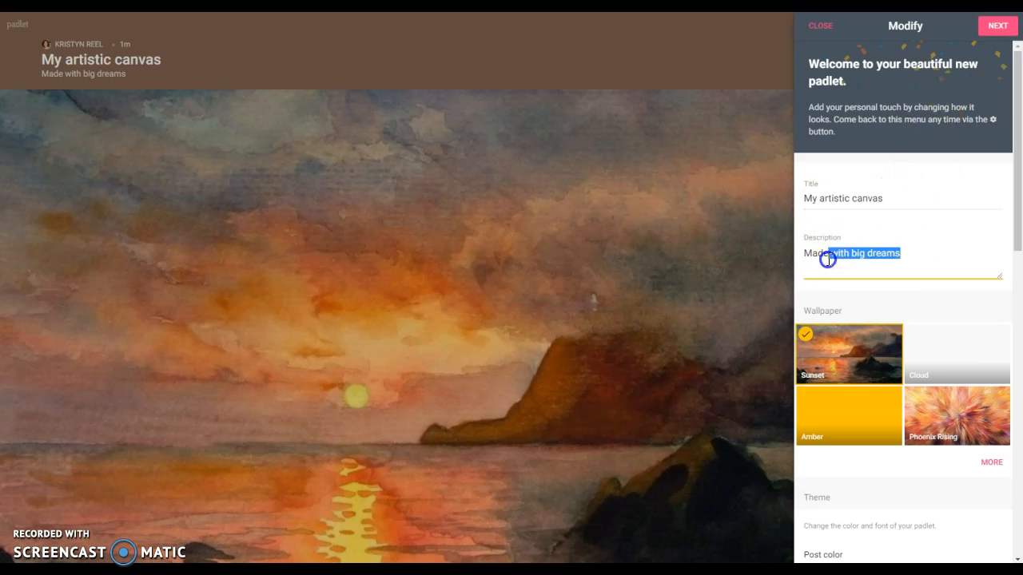
# Browse the full wallpaper gallery for the new canvas.
pyautogui.click(991, 463)
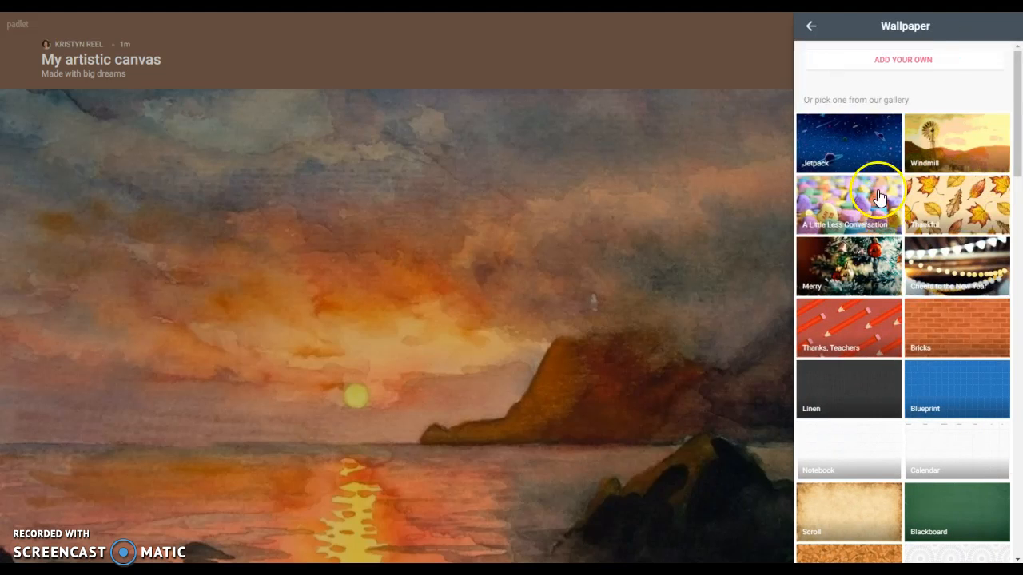
pyautogui.scroll(-5, 911, 383)
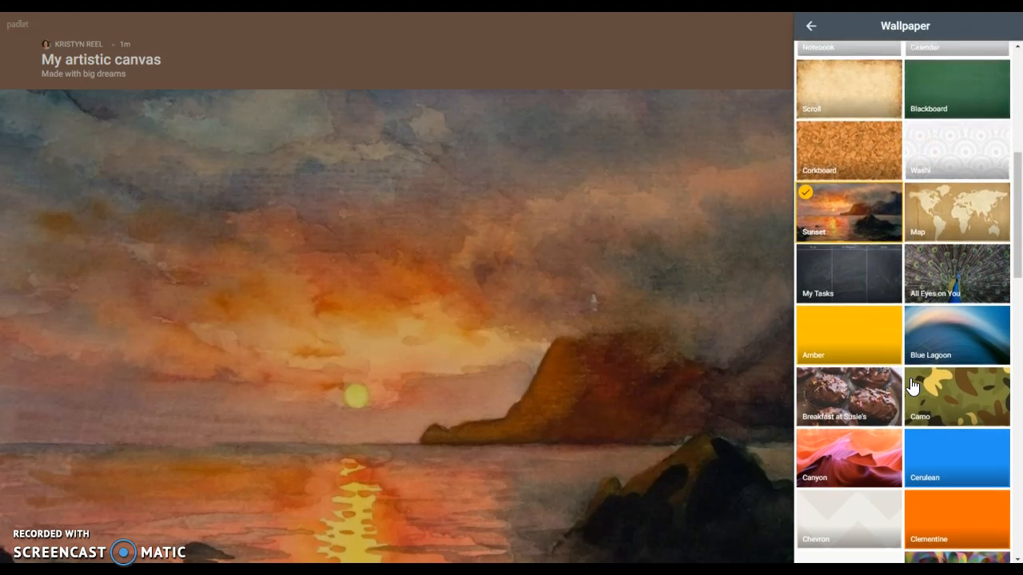
pyautogui.scroll(-4, 911, 386)
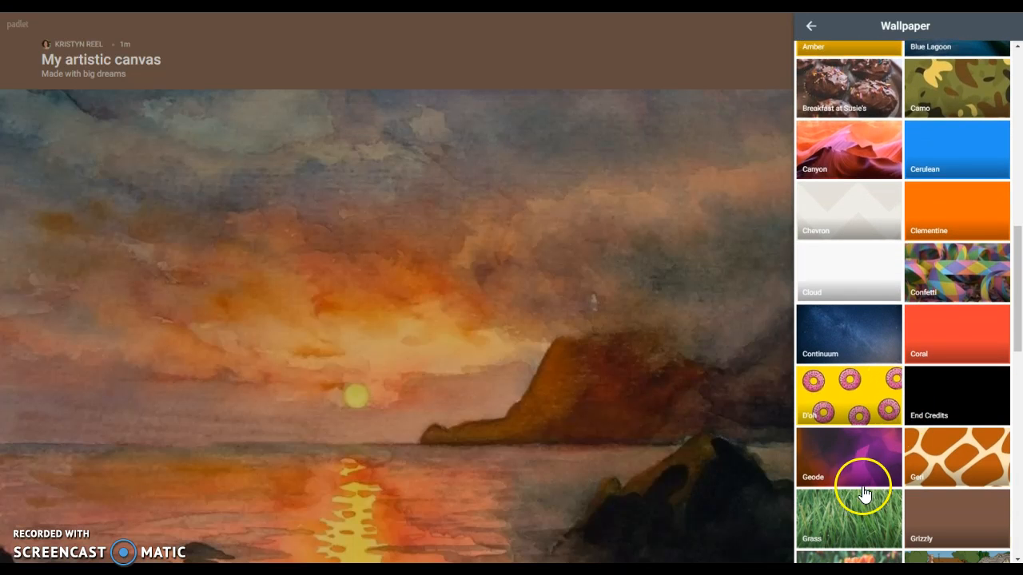
pyautogui.scroll(-3, 865, 479)
pyautogui.scroll(15, 862, 376)
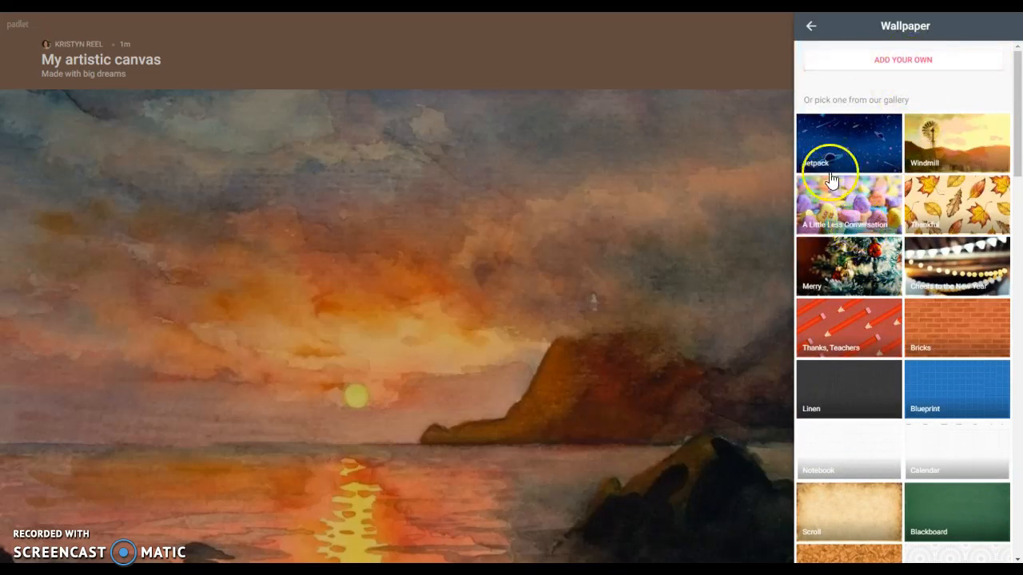
# Apply the Notebook wallpaper and give 'My artistic canvas' a globe icon.
pyautogui.click(877, 467)
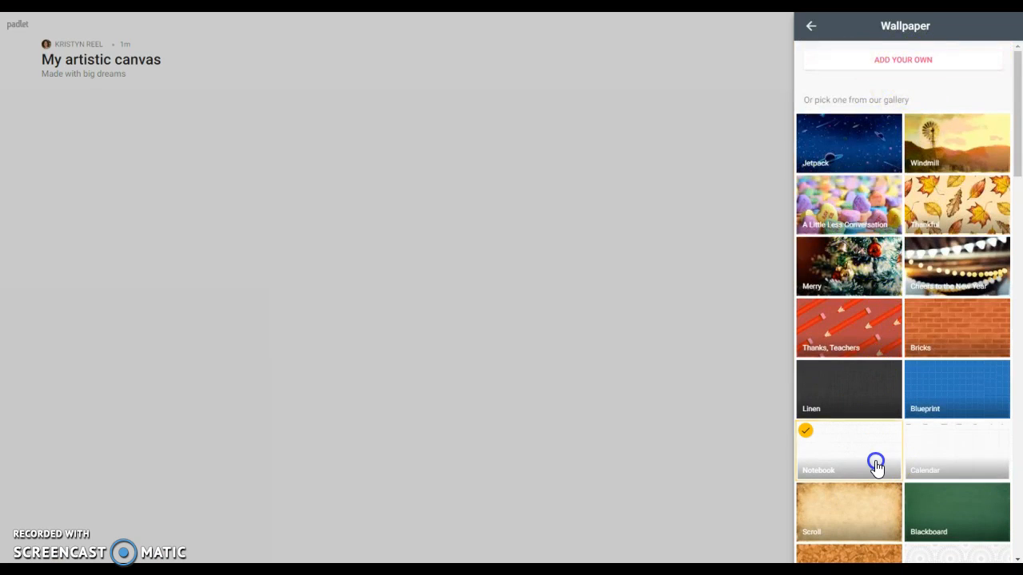
pyautogui.click(811, 25)
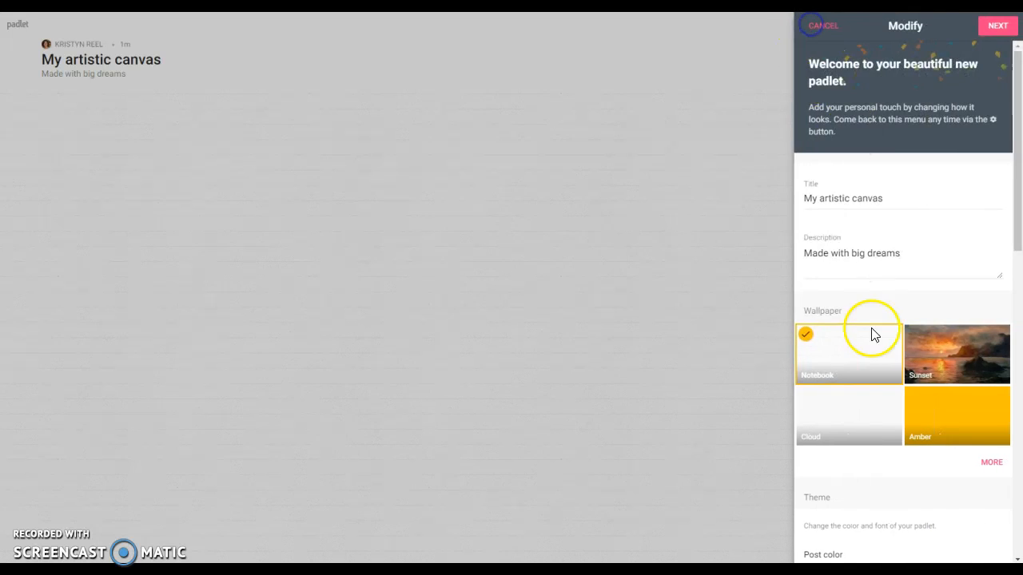
pyautogui.scroll(-3, 858, 429)
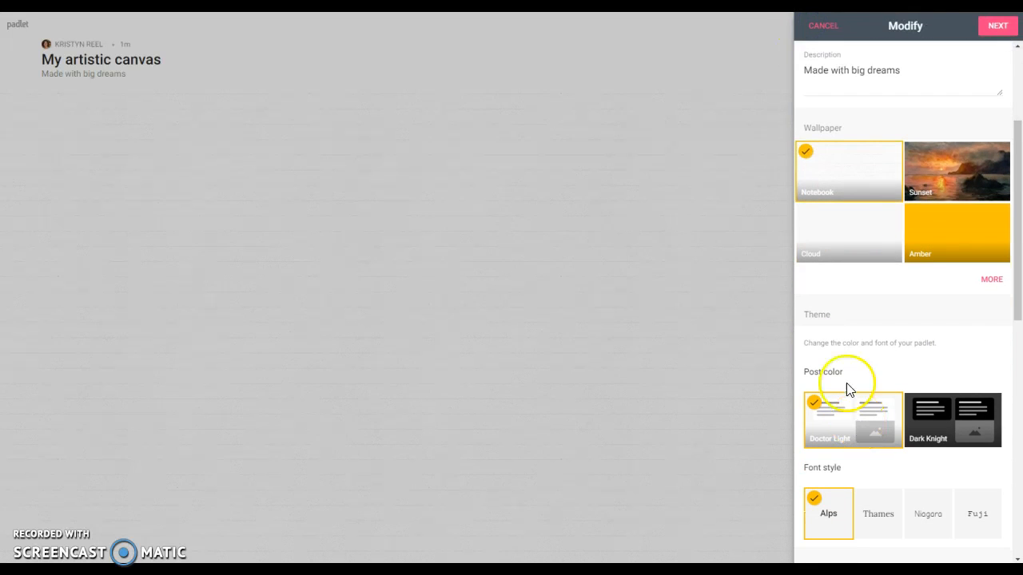
pyautogui.scroll(-3, 863, 440)
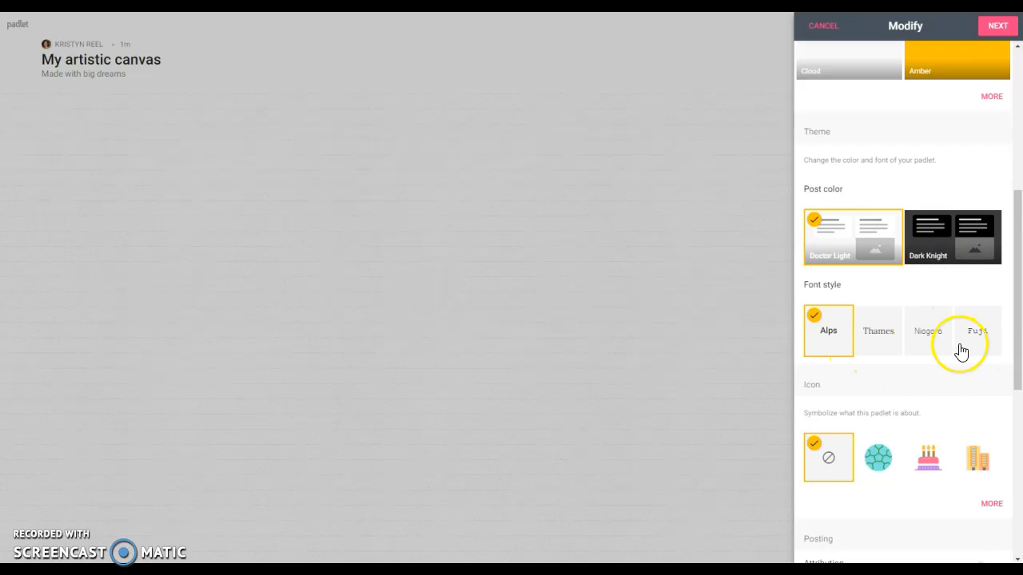
pyautogui.scroll(-3, 877, 349)
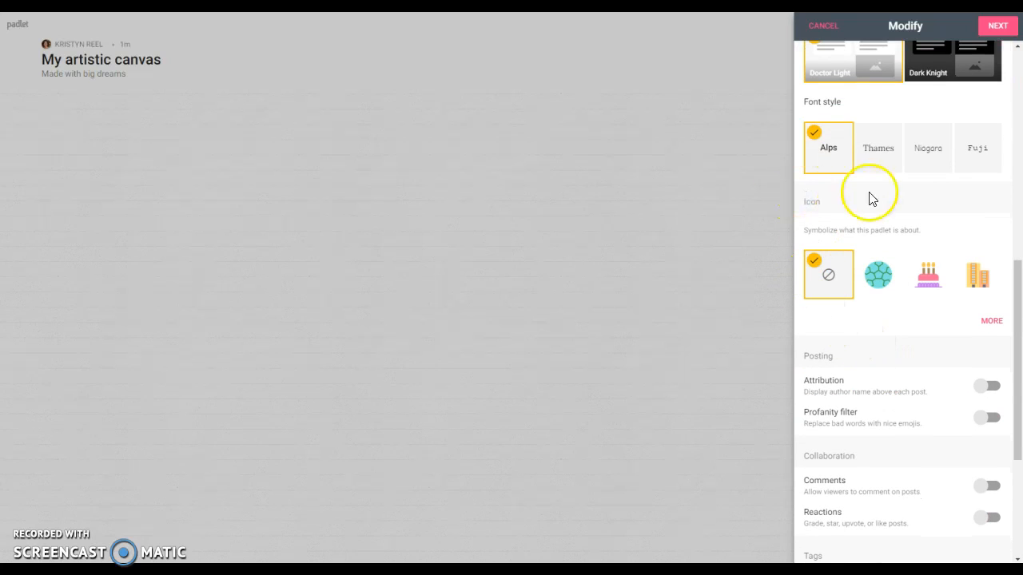
pyautogui.click(883, 288)
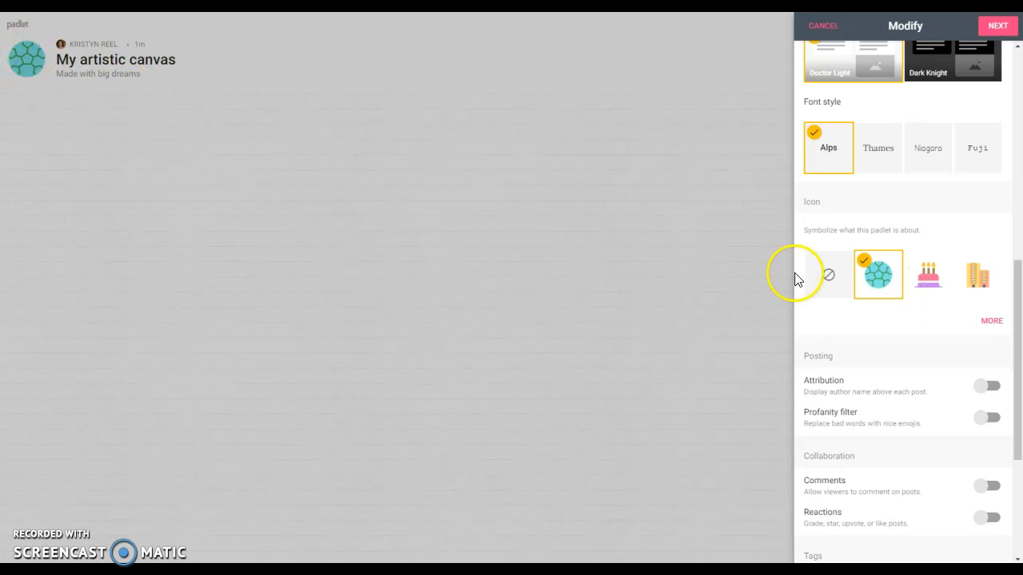
pyautogui.scroll(-2, 906, 365)
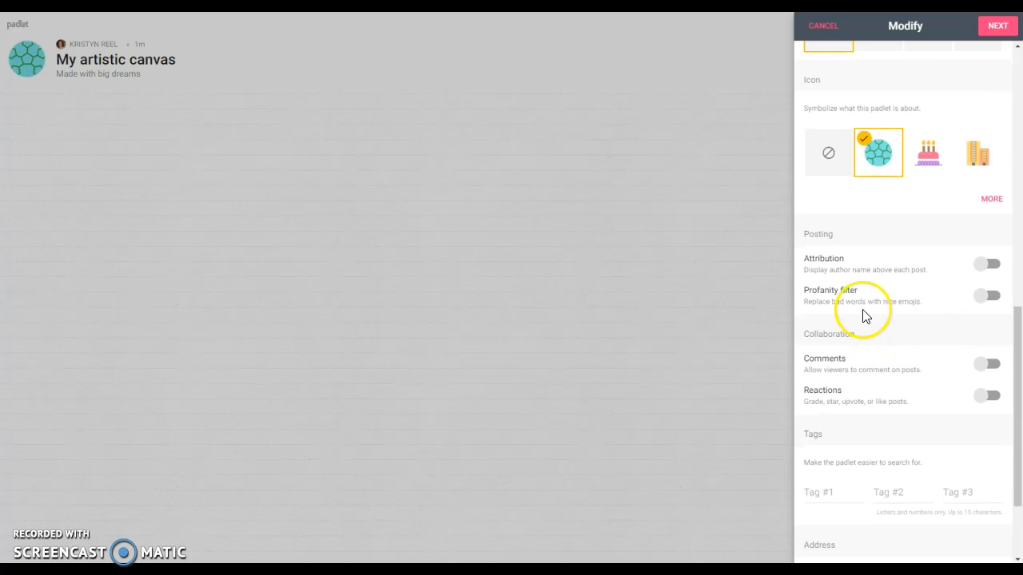
# Keep Attribution and the profanity filter on, comments off, and enable Like reactions.
pyautogui.click(980, 270)
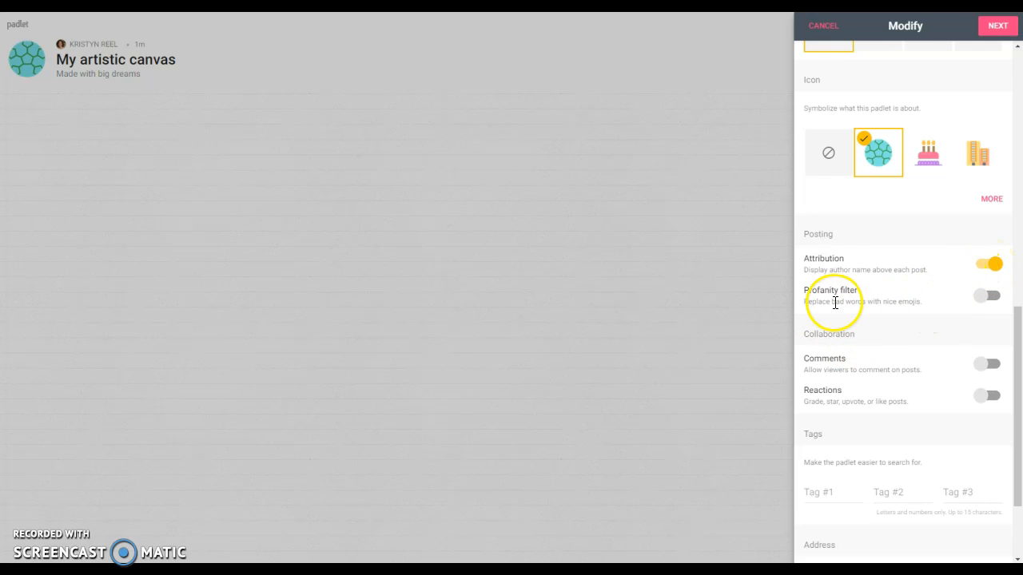
pyautogui.click(983, 299)
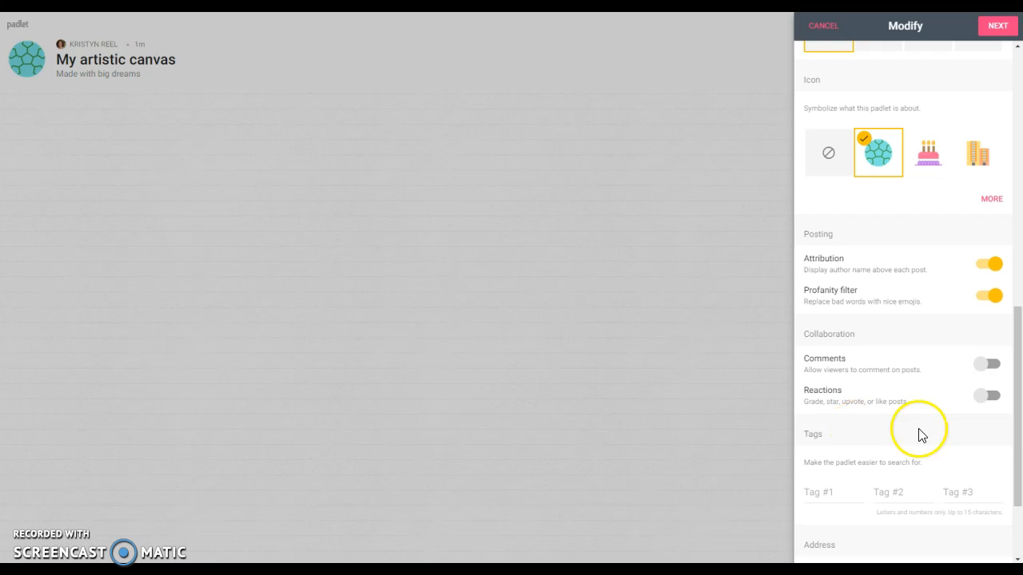
pyautogui.click(985, 396)
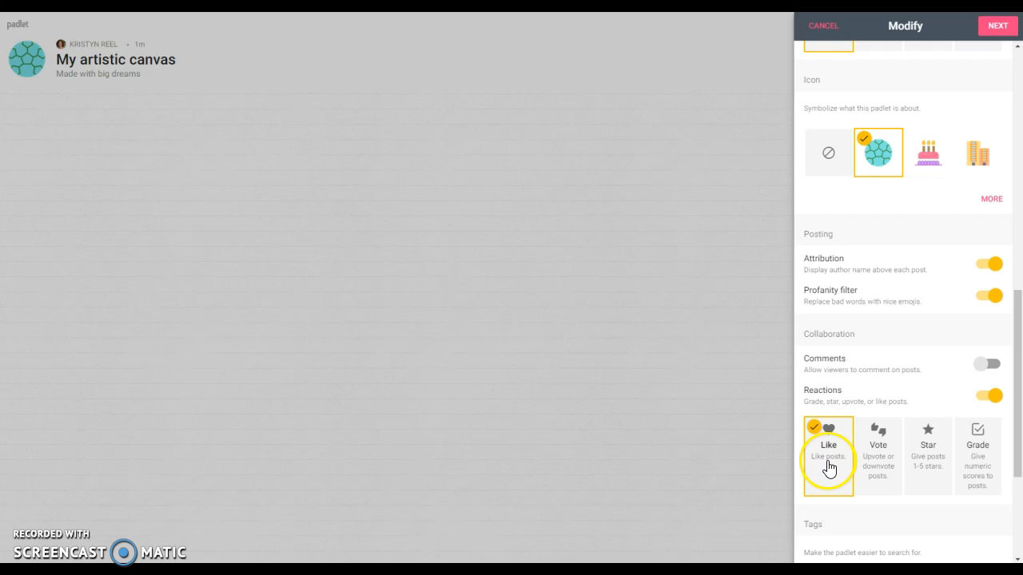
pyautogui.click(928, 471)
pyautogui.click(839, 474)
pyautogui.click(827, 459)
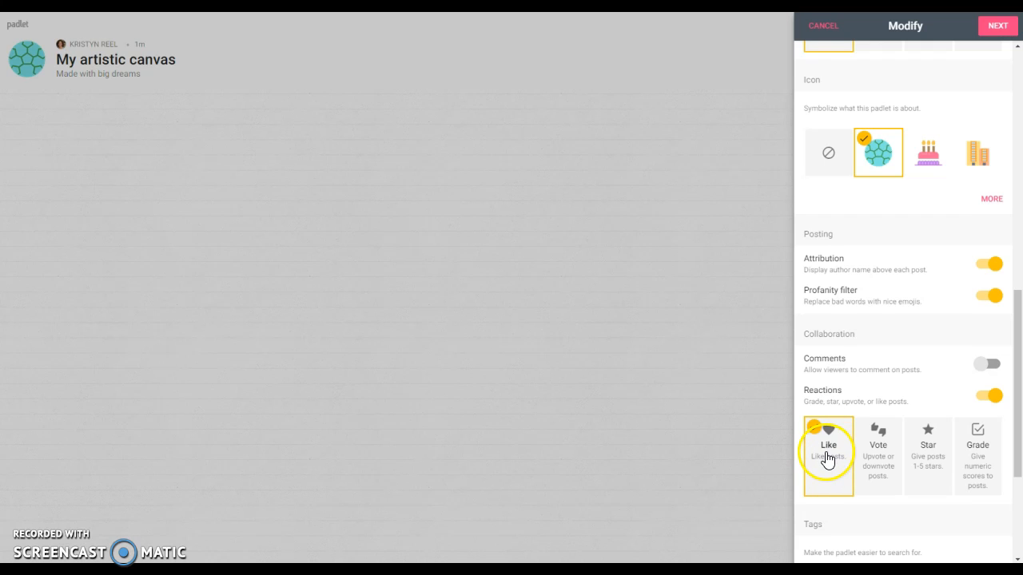
# Start editing the padlet's web address in the Address field.
pyautogui.scroll(-2, 827, 459)
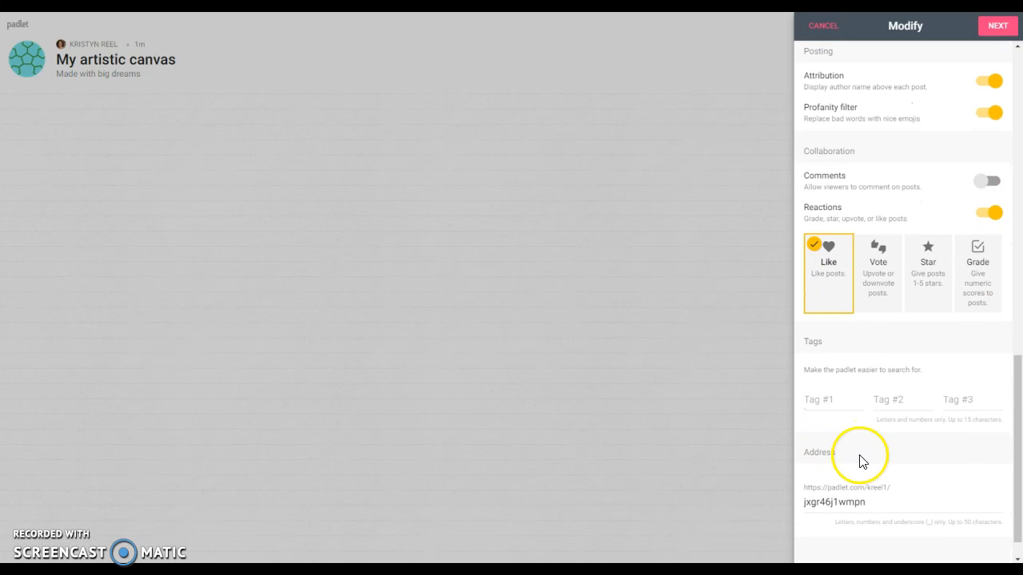
pyautogui.click(881, 504)
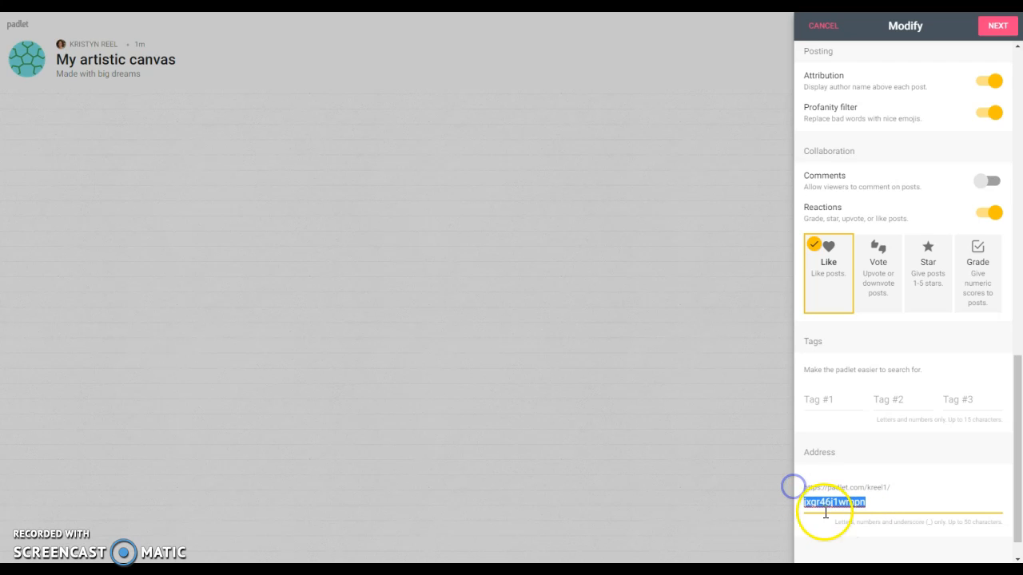
pyautogui.scroll(6, 877, 506)
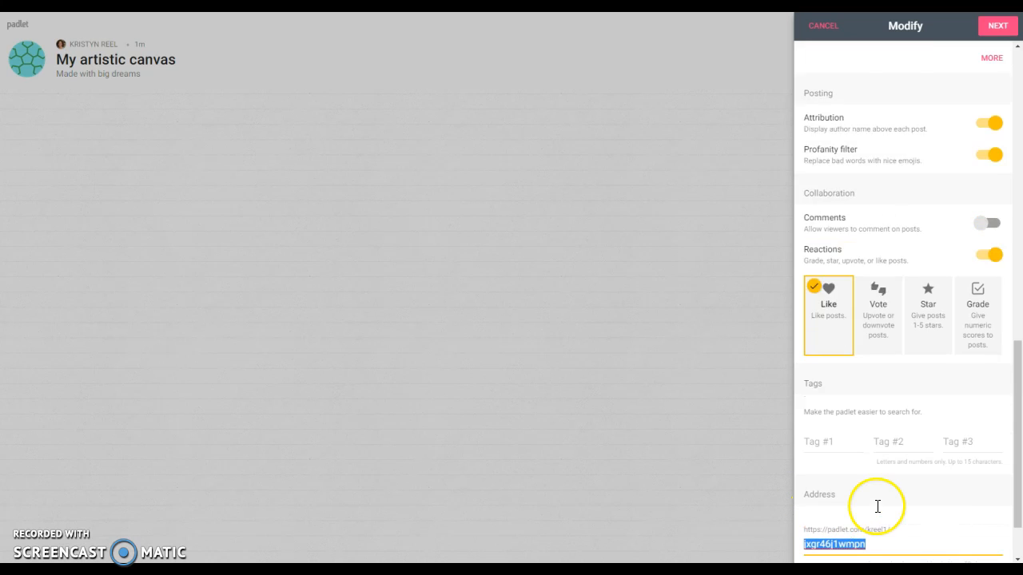
# Leave People & Privacy at Secret with Can write access and continue.
pyautogui.click(995, 28)
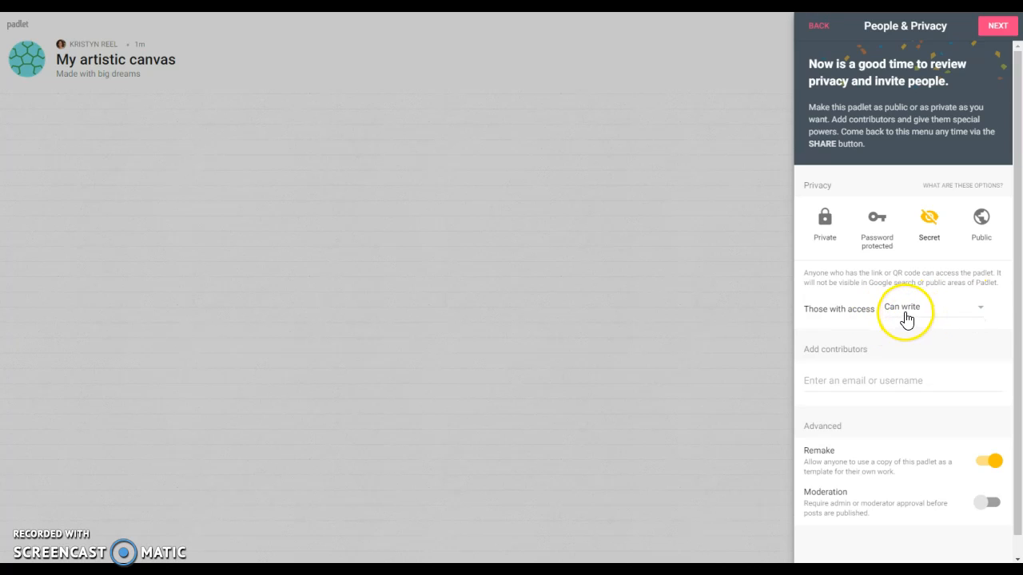
pyautogui.click(995, 28)
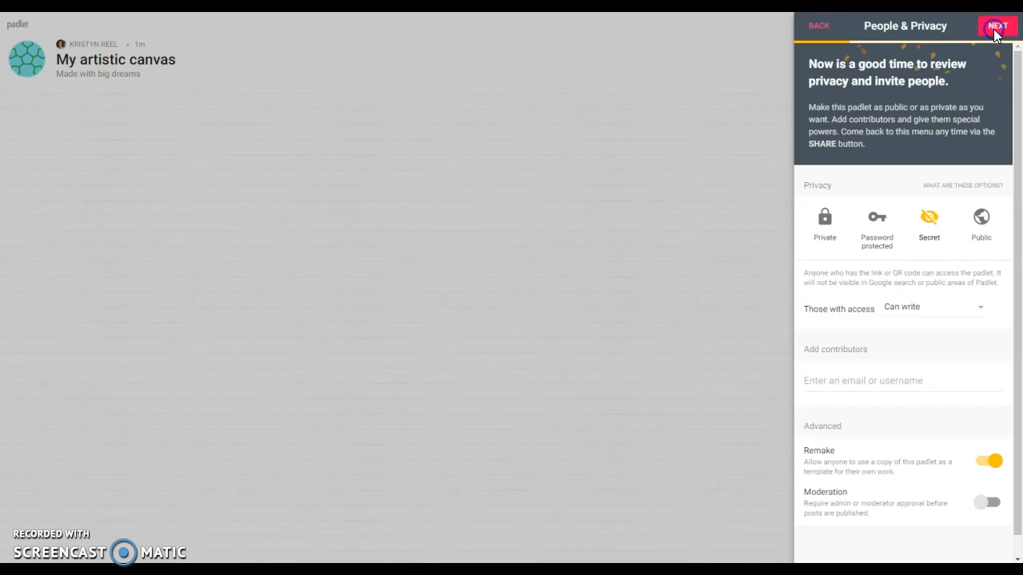
# Close setup, review the board's Share/Export/Embed options, then close them.
pyautogui.click(912, 192)
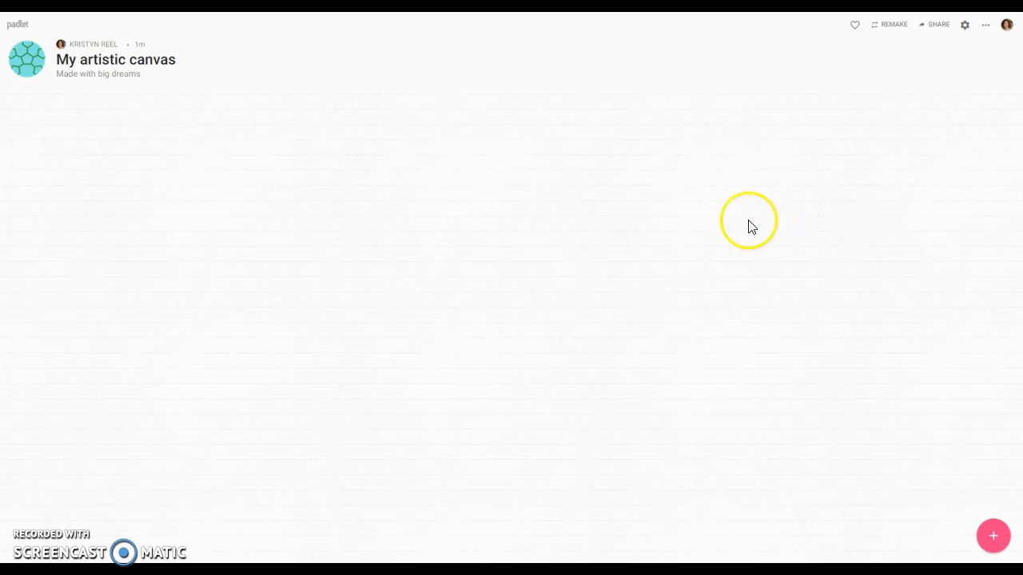
pyautogui.click(927, 29)
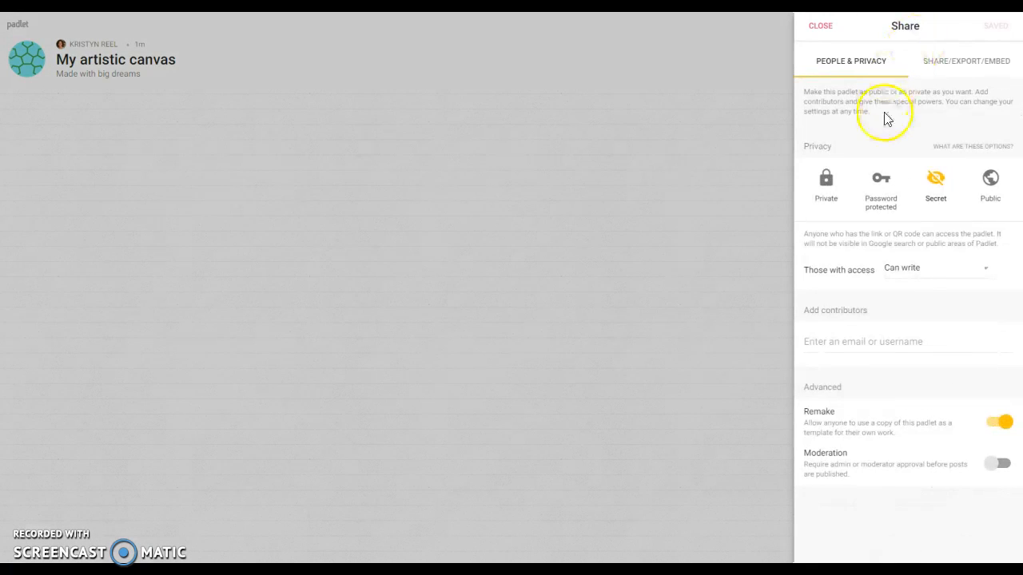
pyautogui.click(936, 67)
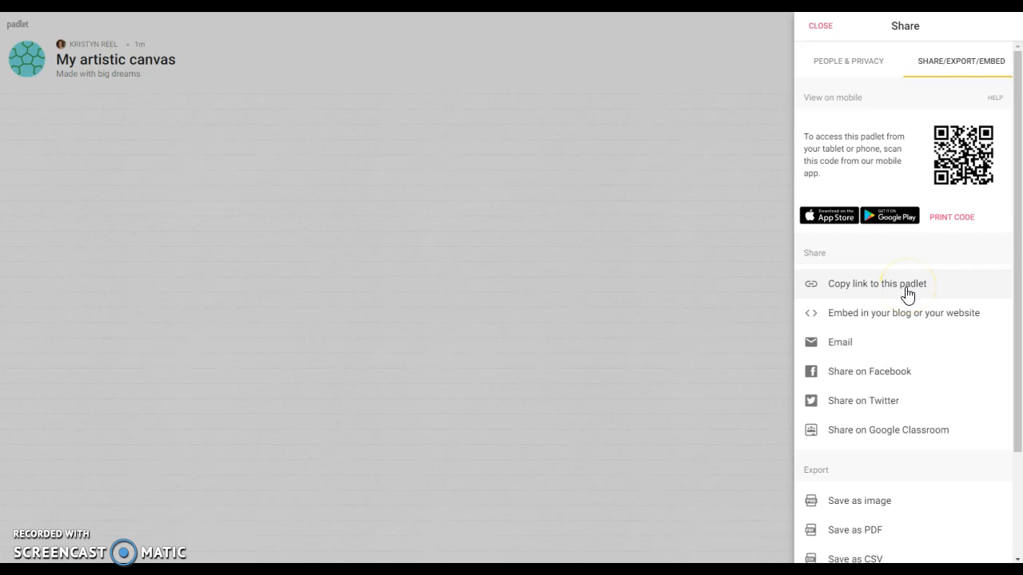
pyautogui.click(823, 28)
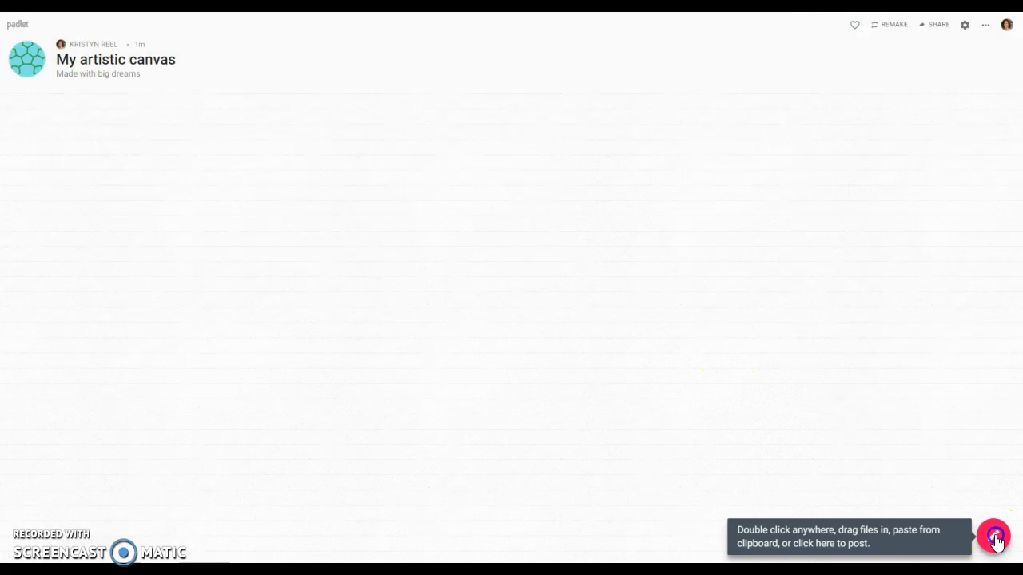
# Add the first post, 'Example – This is an example post'.
pyautogui.click(995, 532)
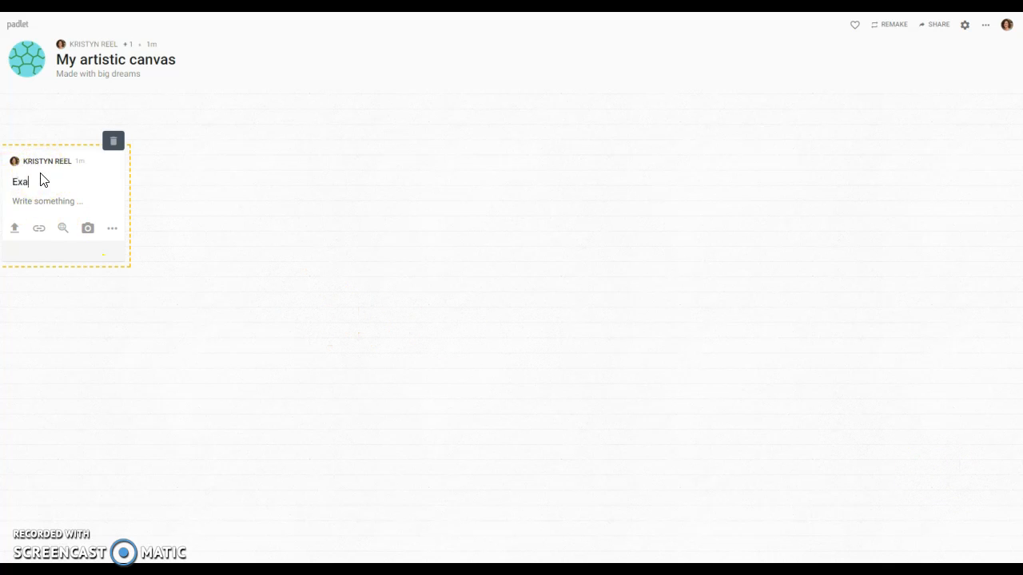
pyautogui.click(46, 206)
pyautogui.click(103, 345)
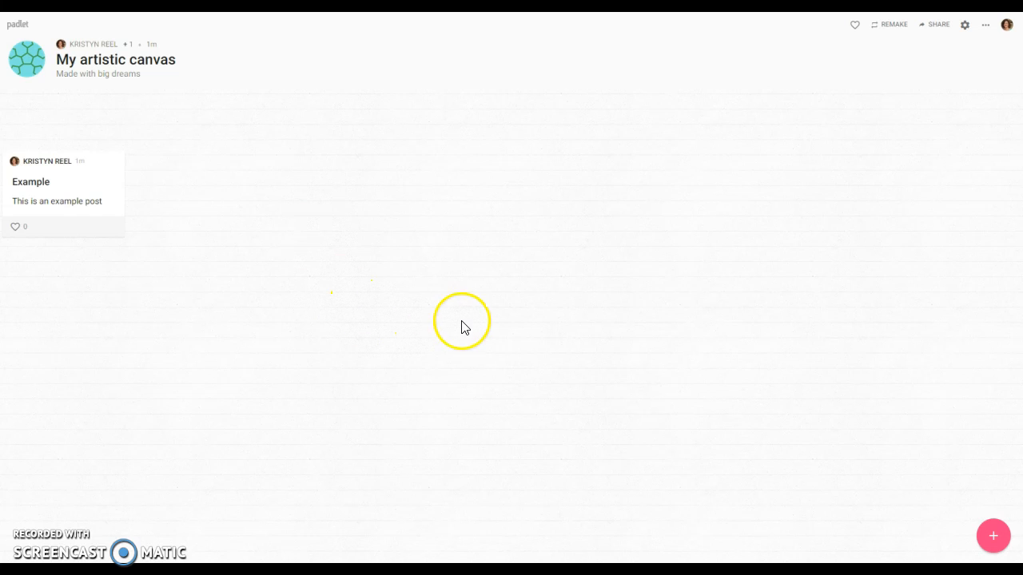
# Add a second post, 'Example – This connects to the other post', near the canvas centre.
pyautogui.click(975, 533)
pyautogui.moveTo(93, 347); pyautogui.dragTo(399, 195)
pyautogui.click(329, 225)
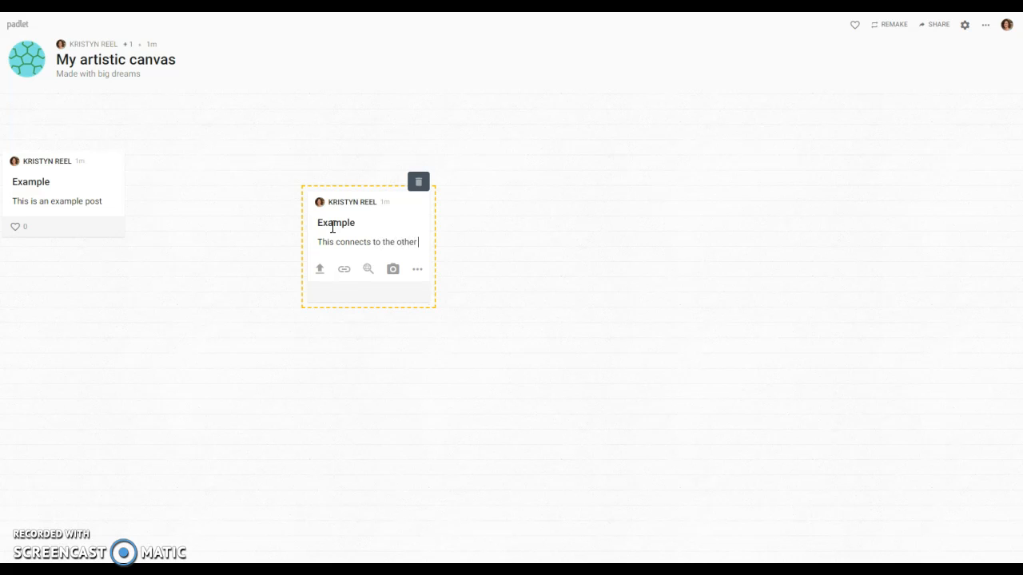
pyautogui.write('post')
pyautogui.click(283, 431)
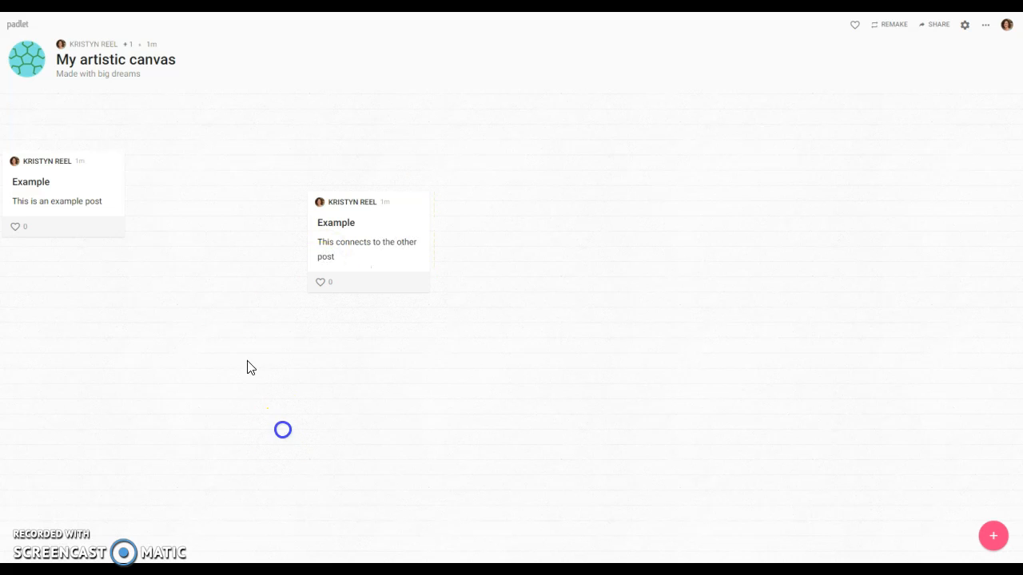
# Connect the first post to the second with an arrow and rearrange both posts.
pyautogui.rightClick(85, 192)
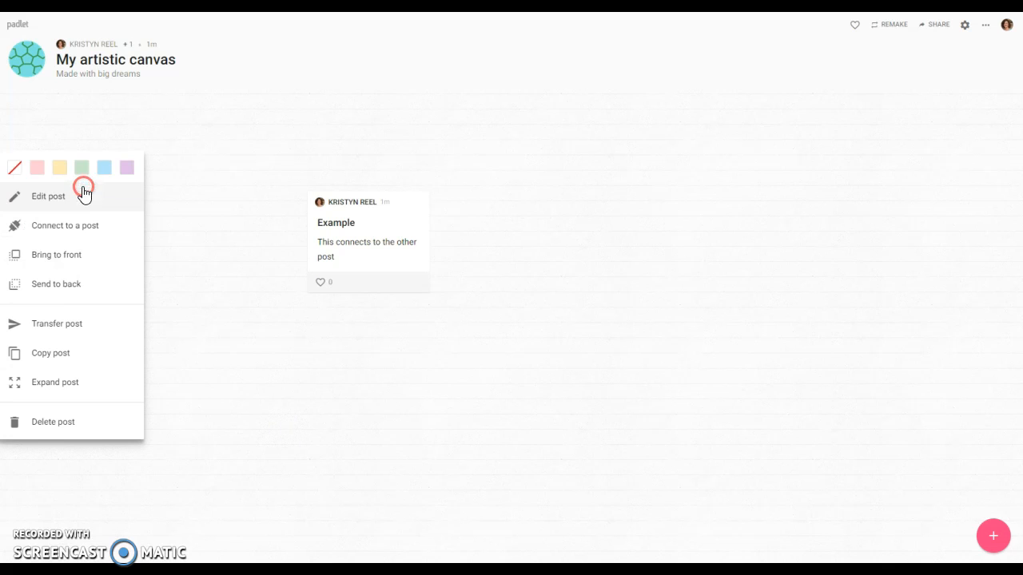
pyautogui.click(83, 240)
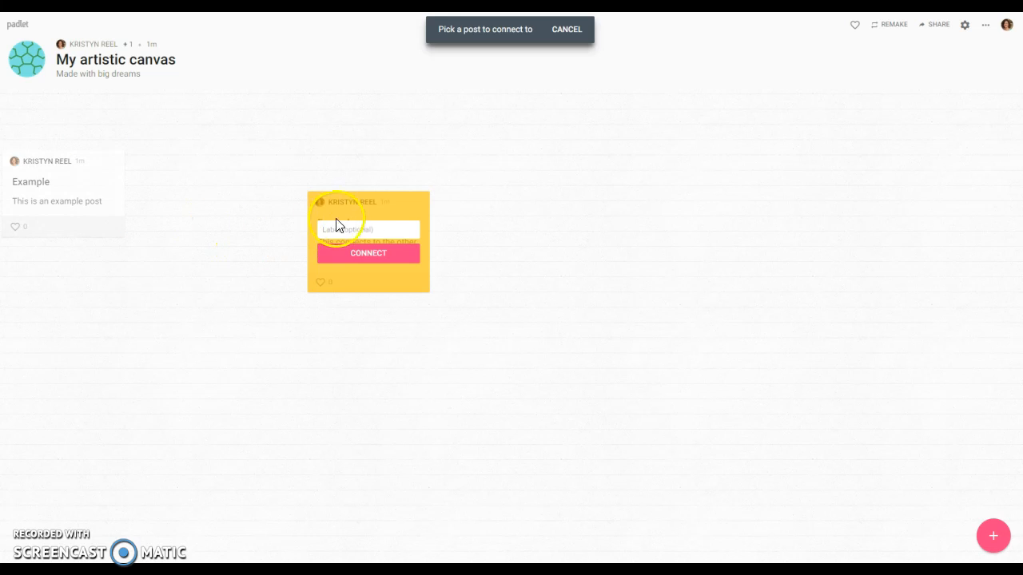
pyautogui.click(375, 256)
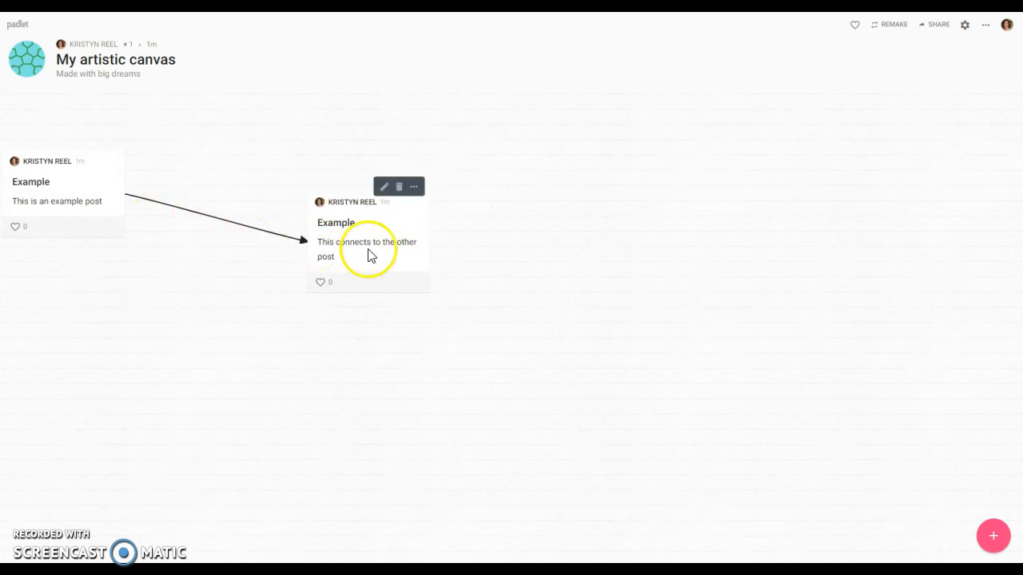
pyautogui.moveTo(367, 251); pyautogui.dragTo(155, 384)
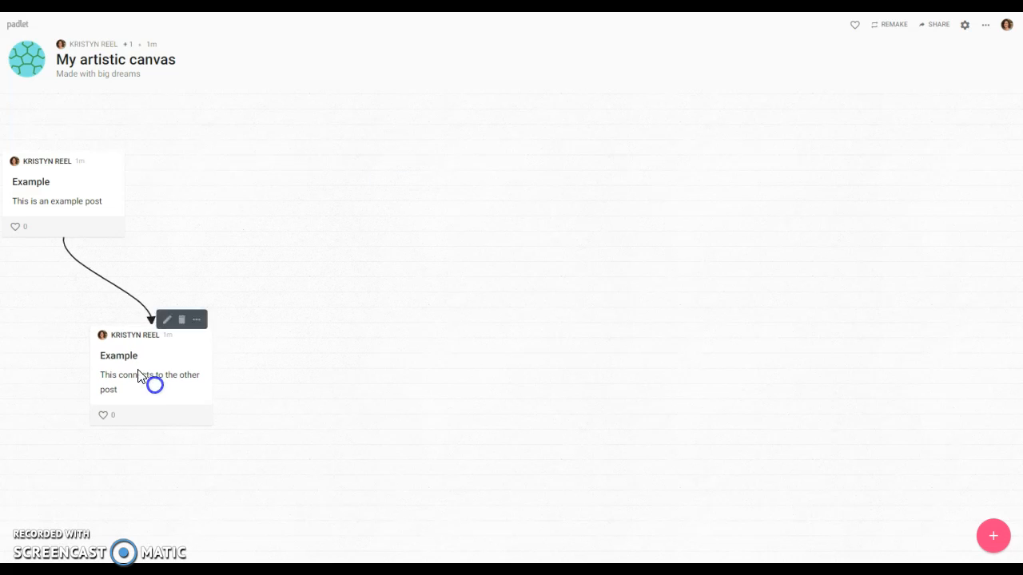
pyautogui.moveTo(99, 200); pyautogui.dragTo(247, 146)
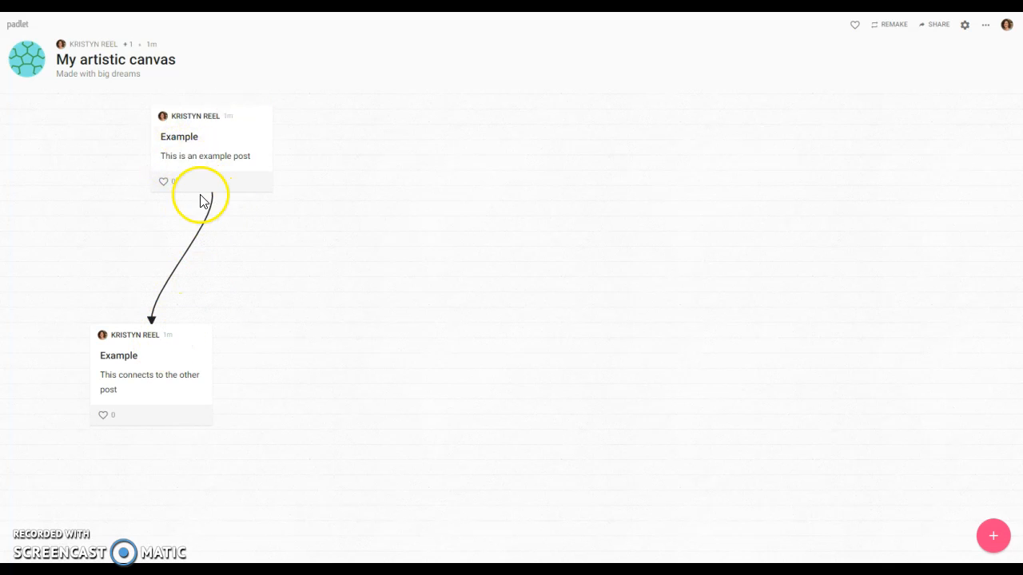
pyautogui.moveTo(207, 160); pyautogui.dragTo(108, 150)
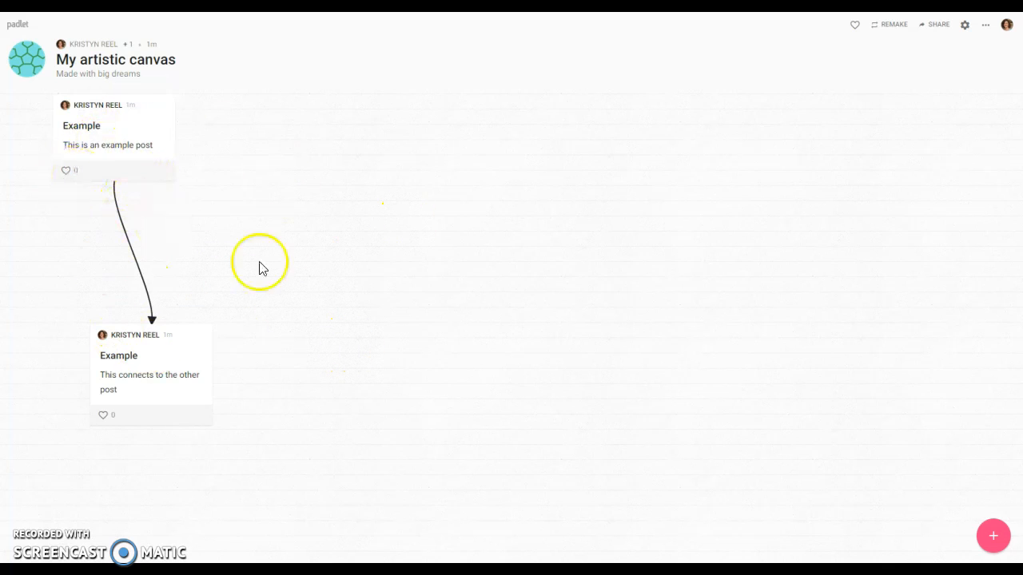
# Delete the 'My artistic canvas' padlet from the dashboard.
pyautogui.click(18, 24)
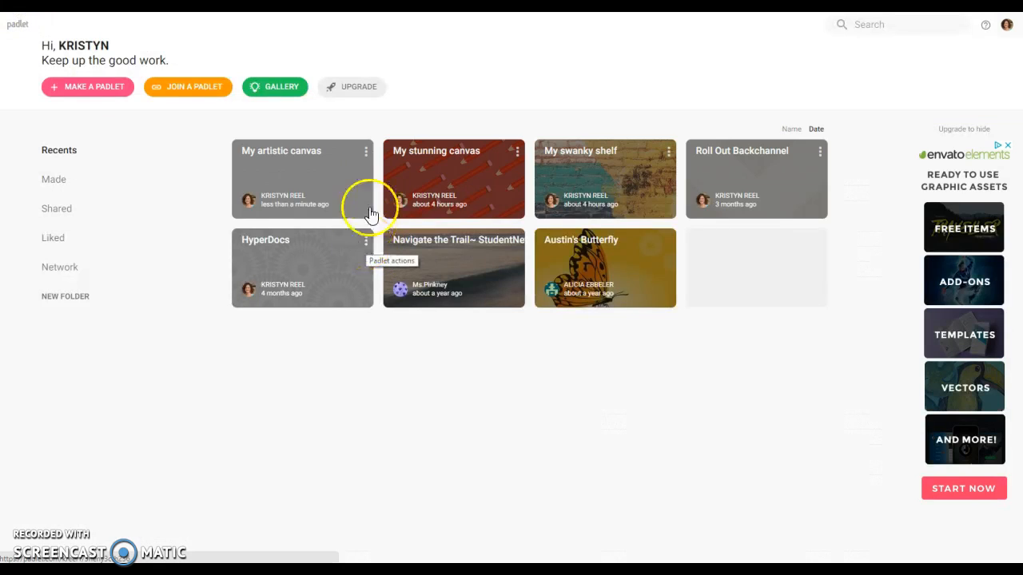
pyautogui.click(366, 151)
pyautogui.click(342, 180)
pyautogui.click(571, 70)
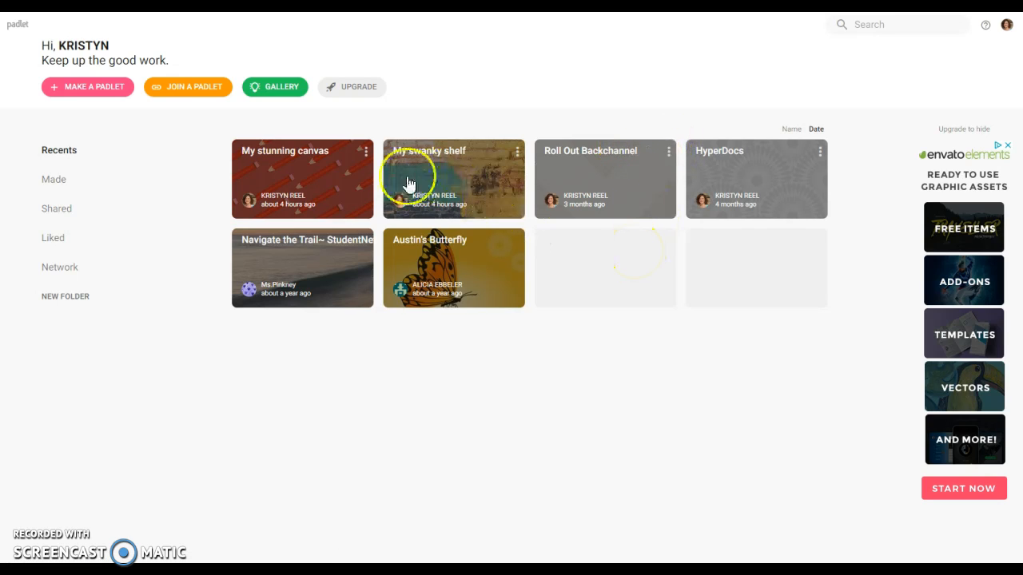
# Delete 'My stunning canvas' via its actions menu, confirming with OK.
pyautogui.click(366, 152)
pyautogui.click(350, 181)
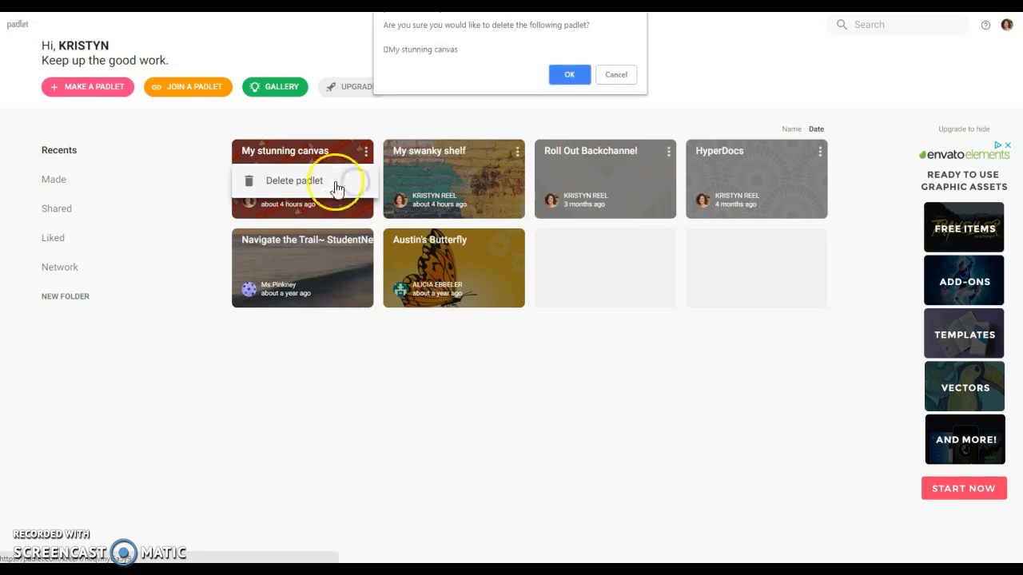
pyautogui.click(561, 71)
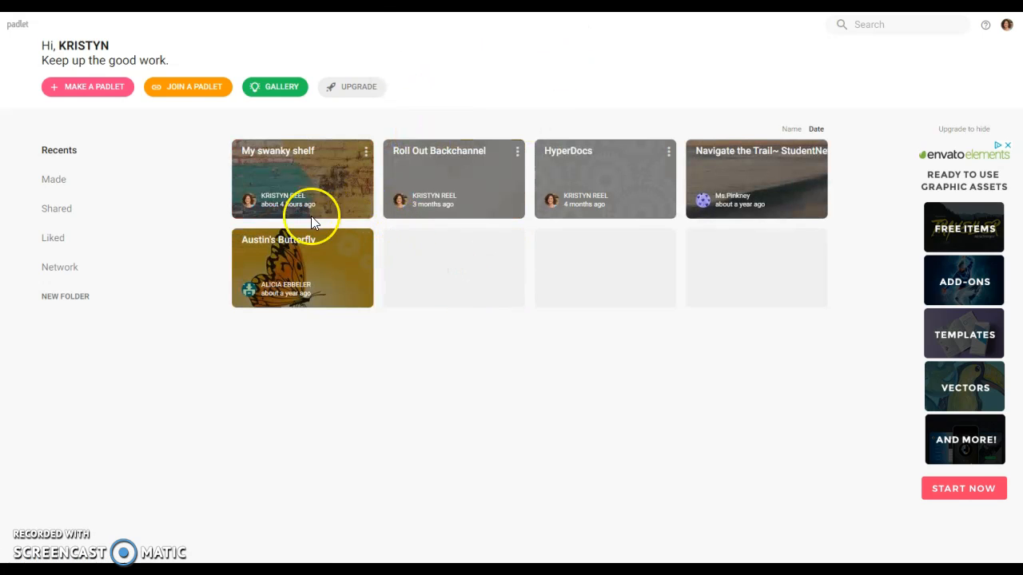
# Start a new Stream padlet and set its wallpaper to Scroll.
pyautogui.click(72, 89)
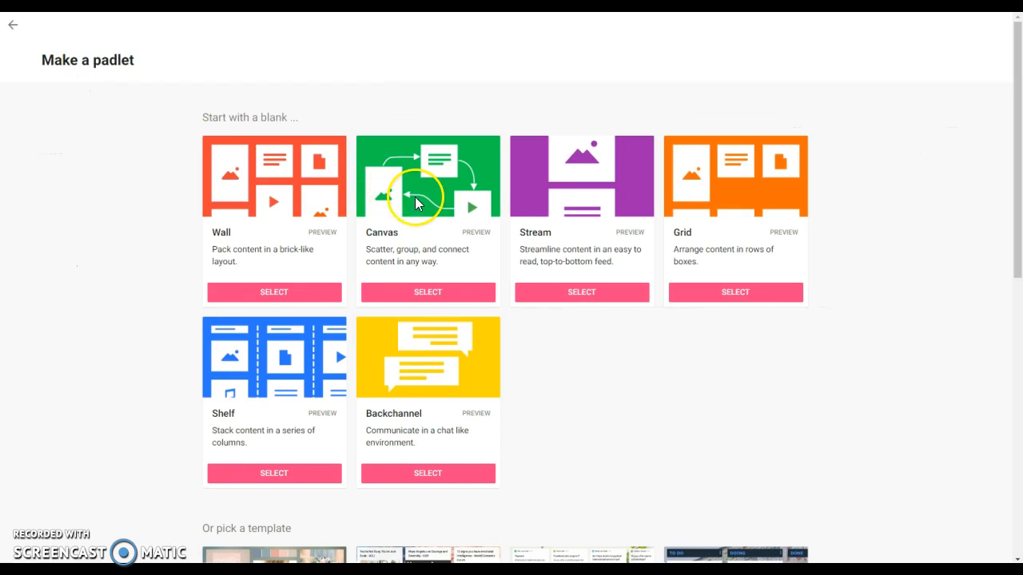
pyautogui.click(565, 299)
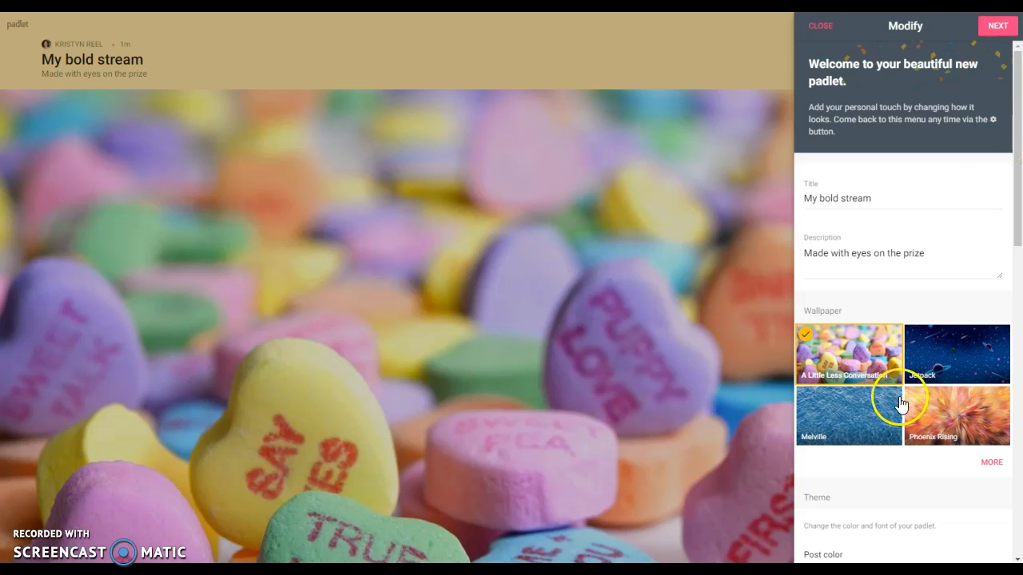
pyautogui.click(988, 463)
pyautogui.click(893, 327)
pyautogui.click(871, 430)
pyautogui.click(854, 529)
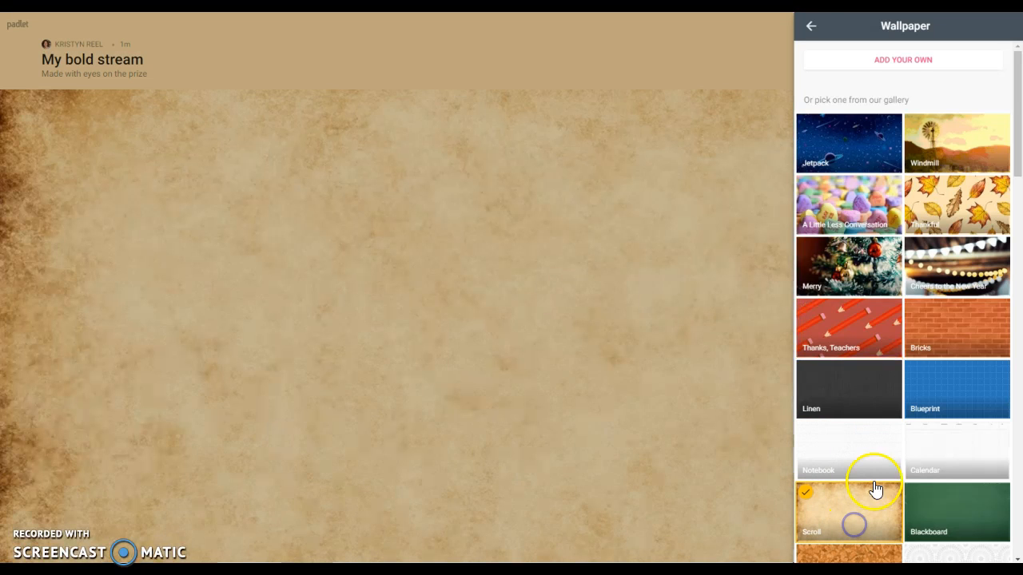
# Set the board's font to Niagara and give it a store icon.
pyautogui.click(809, 24)
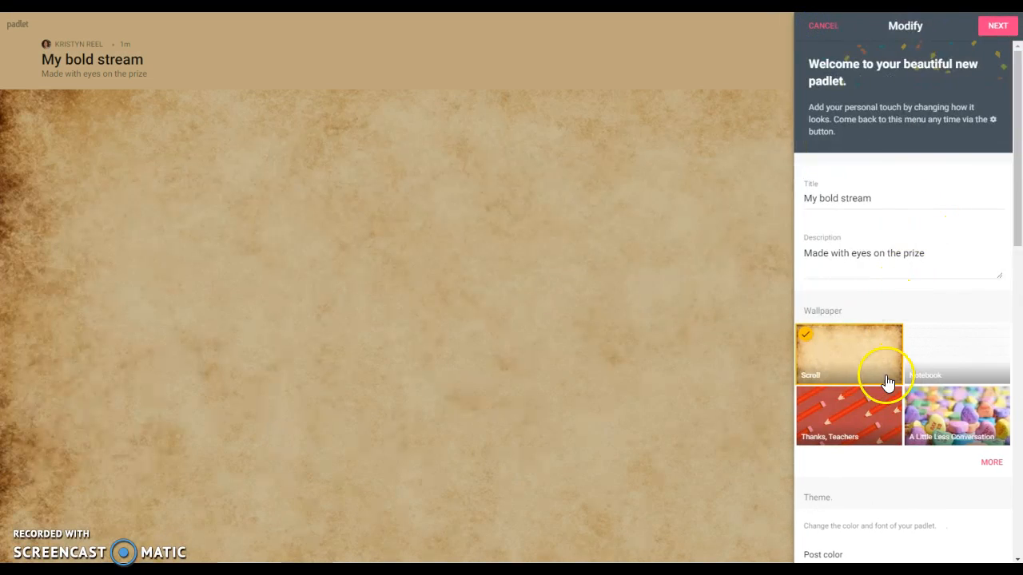
pyautogui.scroll(-4, 877, 354)
pyautogui.click(926, 329)
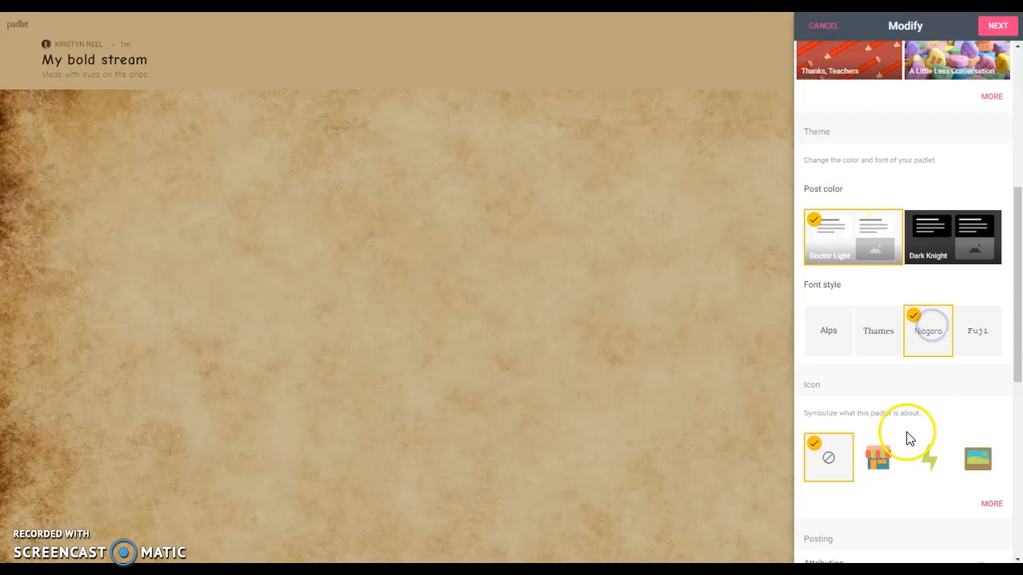
pyautogui.click(877, 458)
pyautogui.scroll(-5, 975, 359)
# Accept the default privacy settings and finish setting up 'My bold stream'.
pyautogui.click(997, 25)
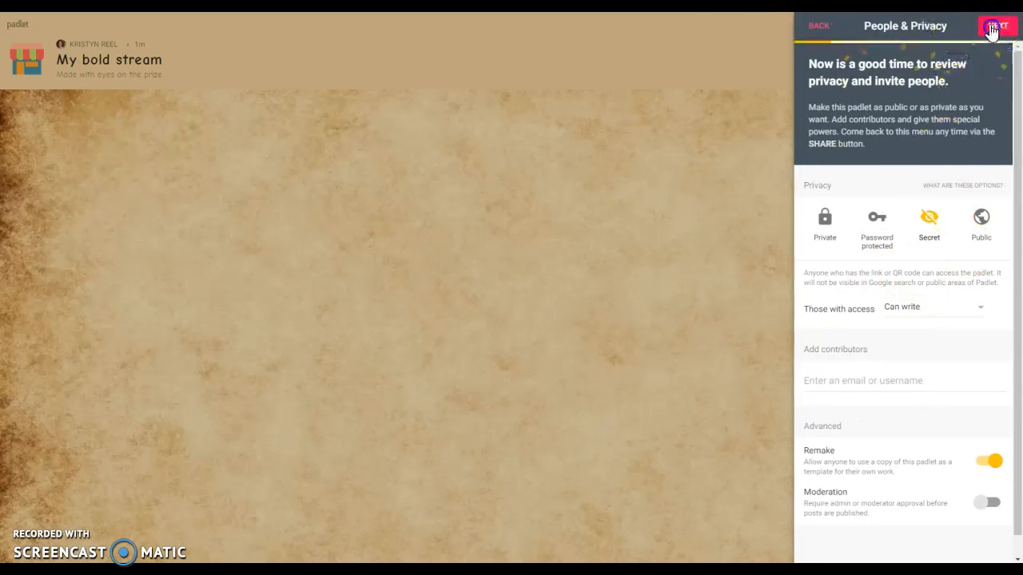
pyautogui.click(996, 26)
pyautogui.click(909, 185)
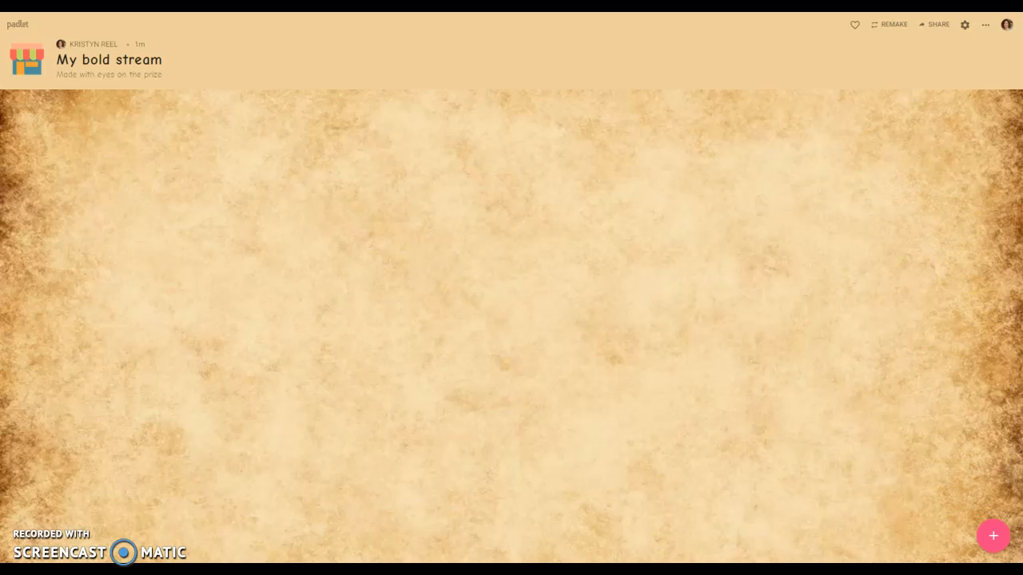
# Add an 'Example' post reading 'This is an example post' to My bold stream, then return to the dashboard.
pyautogui.click(996, 547)
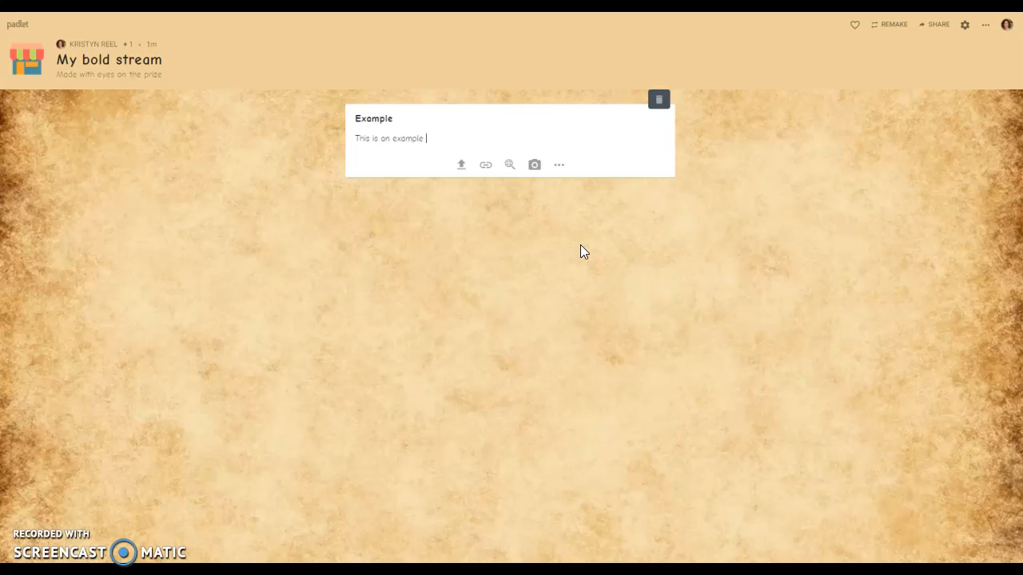
pyautogui.click(685, 326)
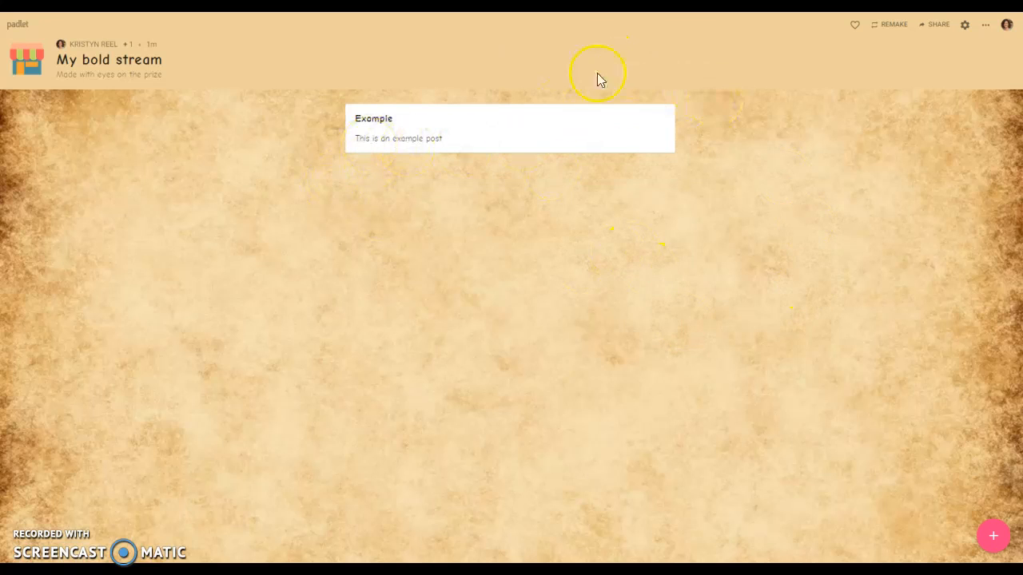
pyautogui.click(995, 537)
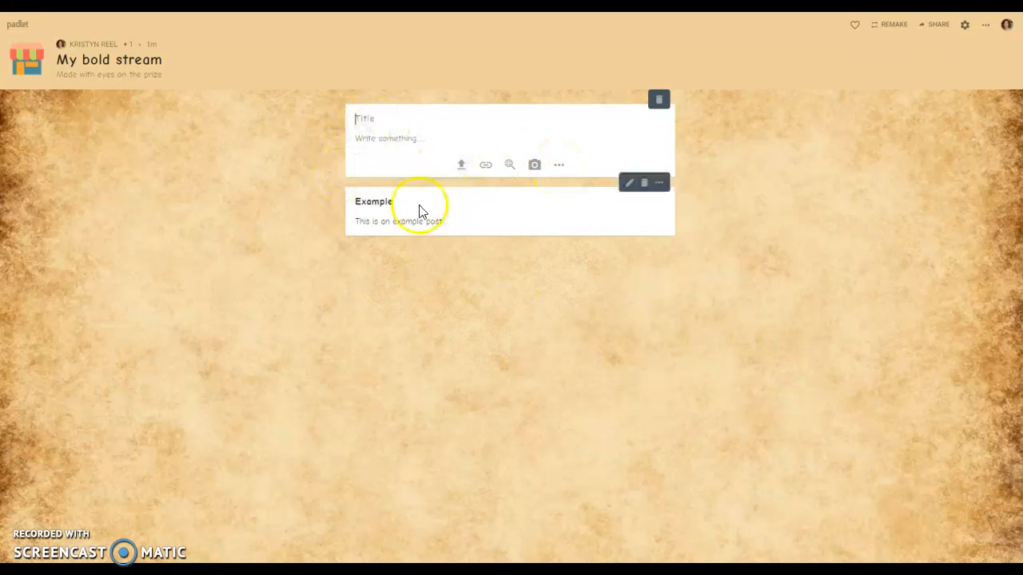
pyautogui.click(427, 393)
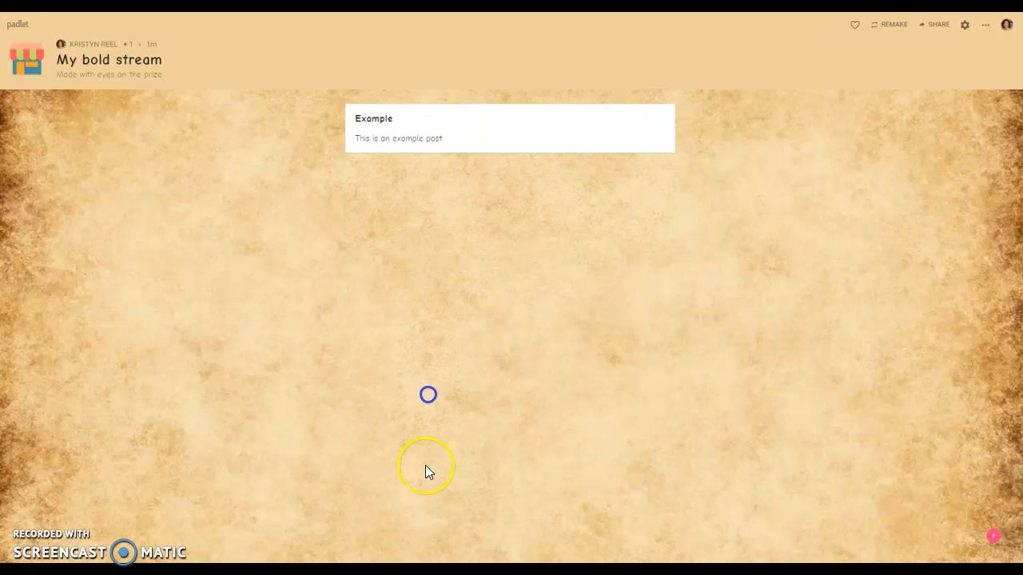
pyautogui.click(18, 25)
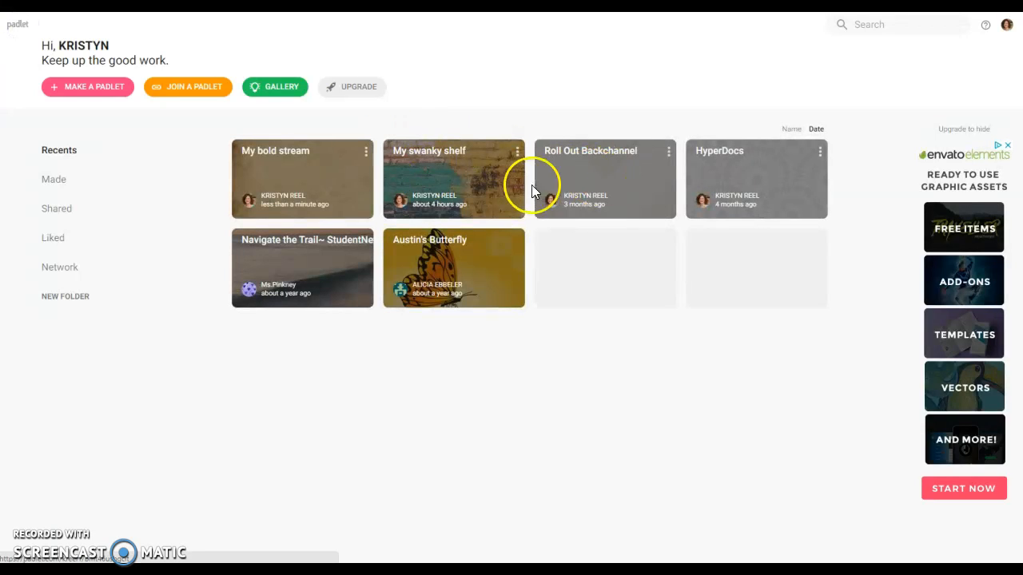
# Open the Roll Out Backchannel padlet and scroll through its posts.
pyautogui.click(591, 150)
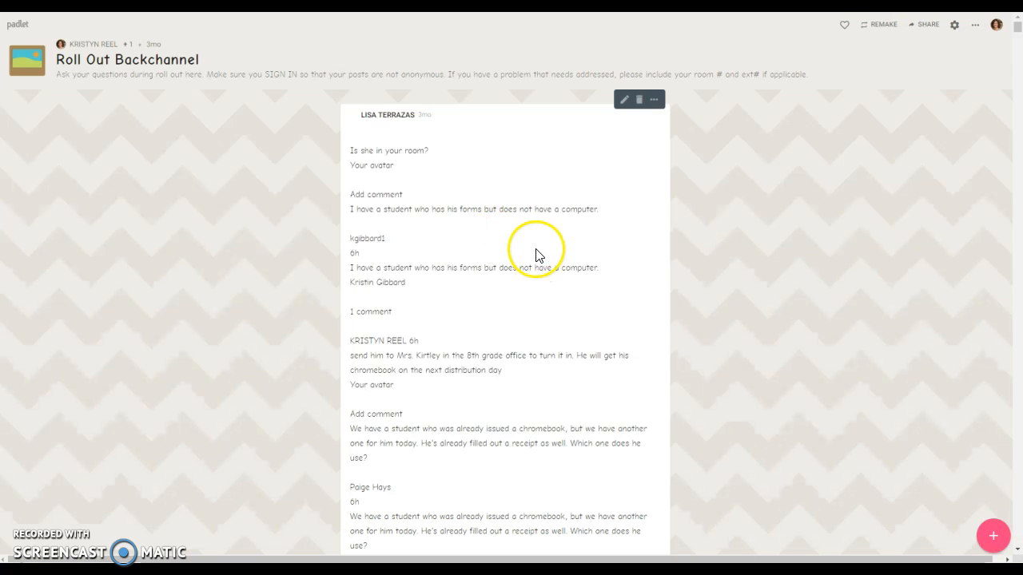
pyautogui.scroll(-1, 379, 250)
pyautogui.scroll(-20, 380, 251)
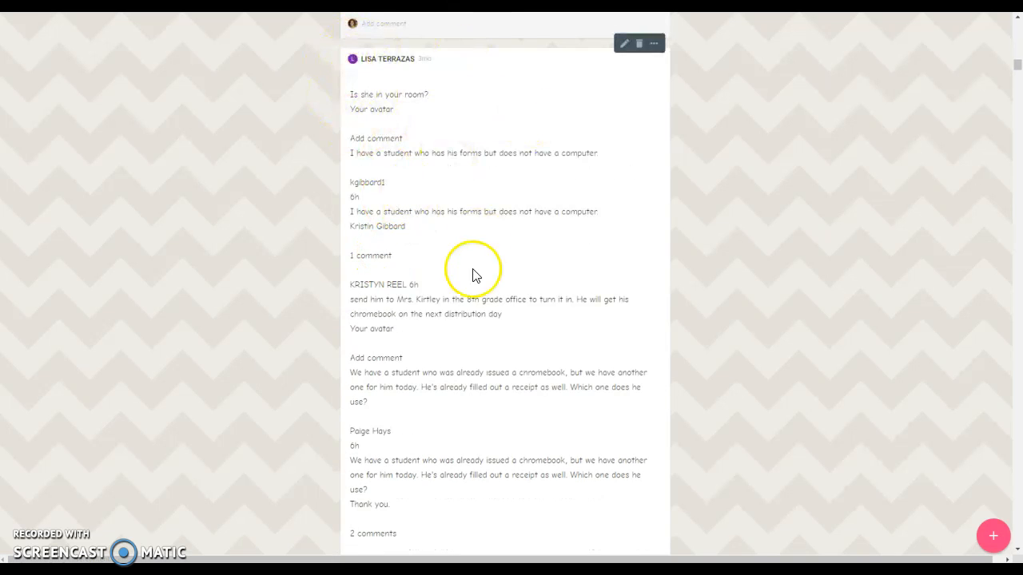
pyautogui.scroll(-20, 451, 324)
pyautogui.scroll(-20, 450, 322)
pyautogui.scroll(-20, 452, 315)
pyautogui.scroll(-10, 453, 310)
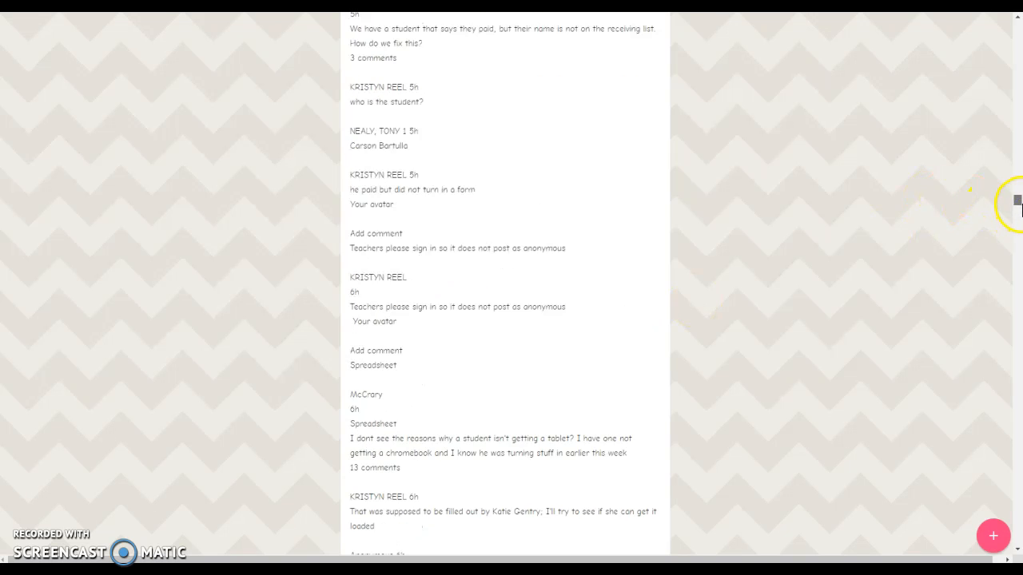
pyautogui.moveTo(1017, 200); pyautogui.dragTo(1017, 274)
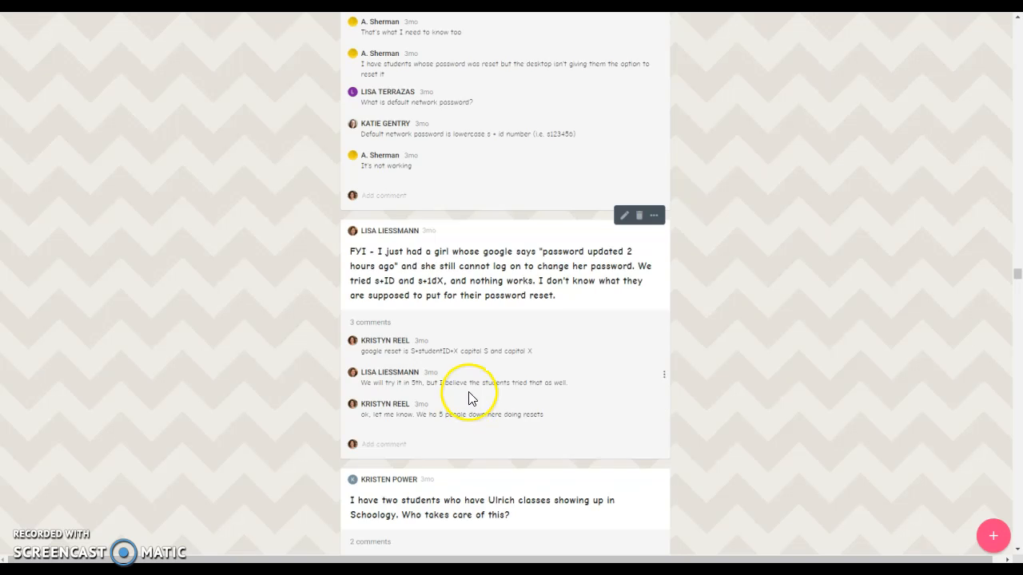
pyautogui.scroll(-5, 470, 397)
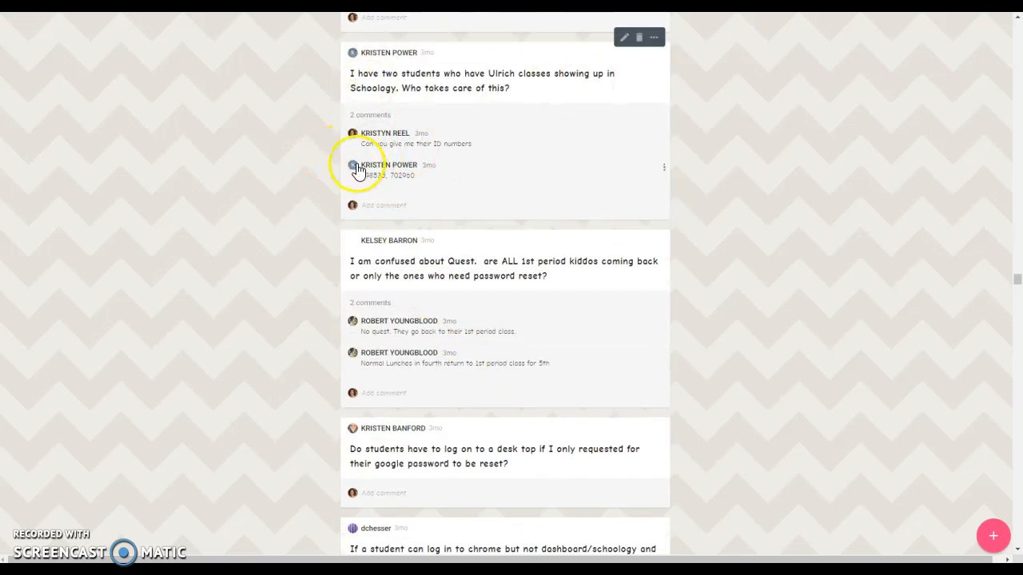
pyautogui.scroll(-5, 423, 320)
pyautogui.scroll(-7, 431, 319)
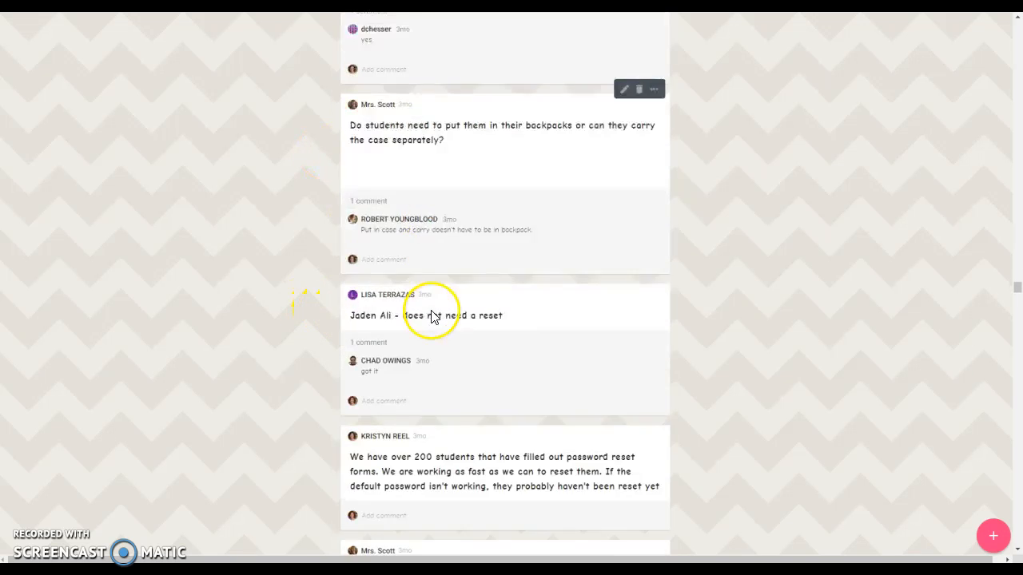
pyautogui.scroll(-4, 451, 324)
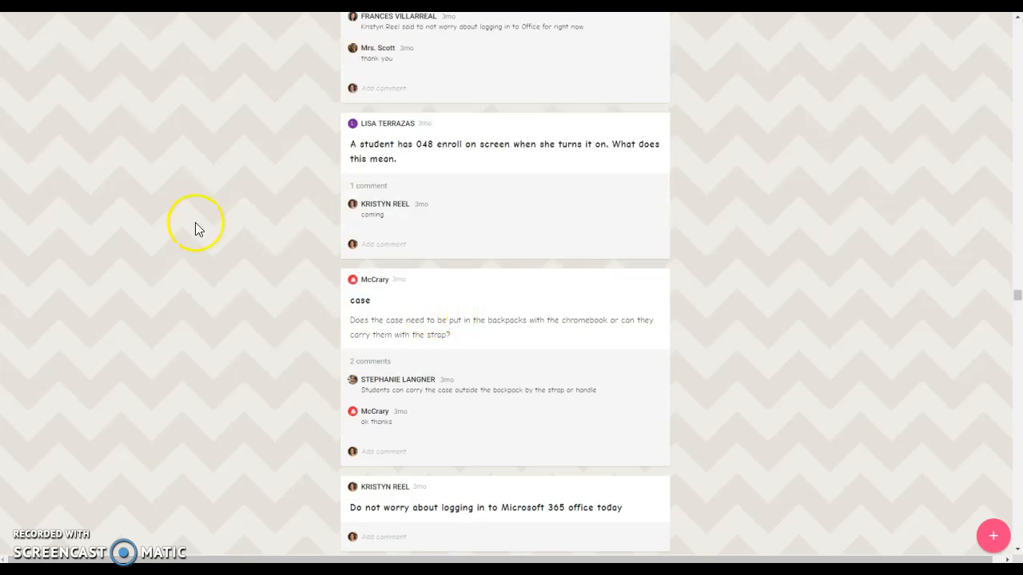
pyautogui.scroll(4, 570, 292)
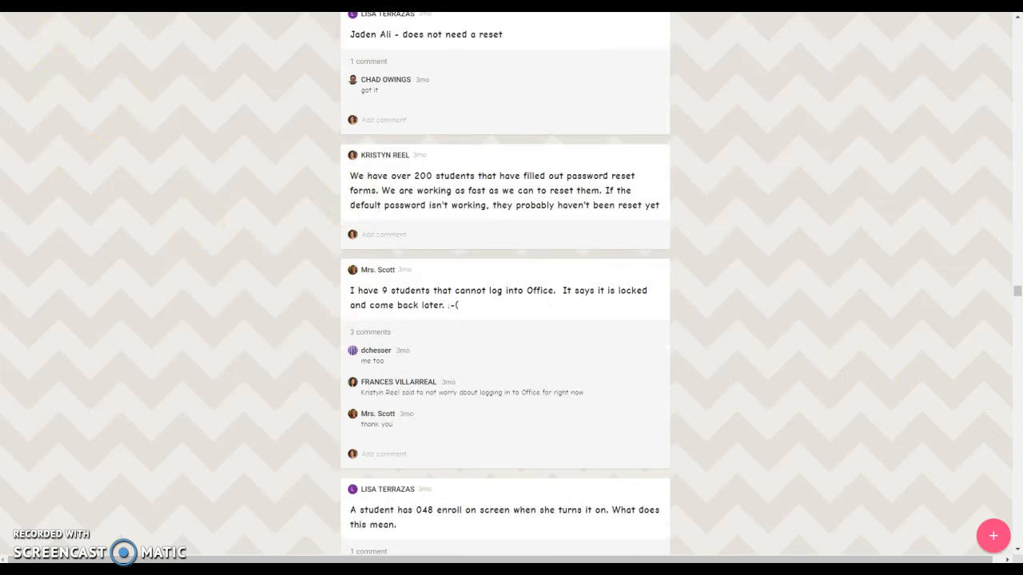
pyautogui.moveTo(1013, 292); pyautogui.dragTo(990, 20)
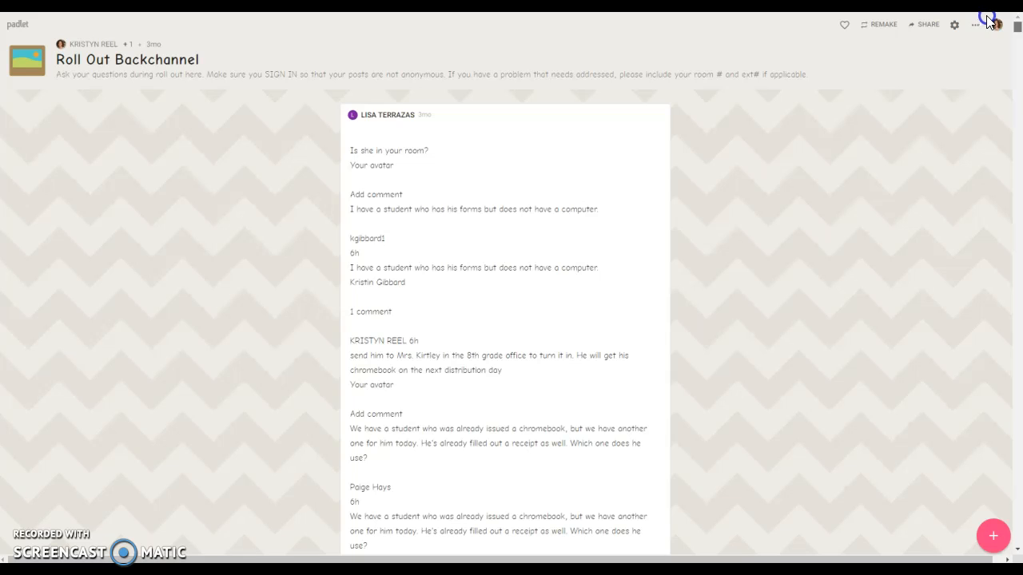
# Delete the My bold stream padlet from the dashboard.
pyautogui.click(18, 24)
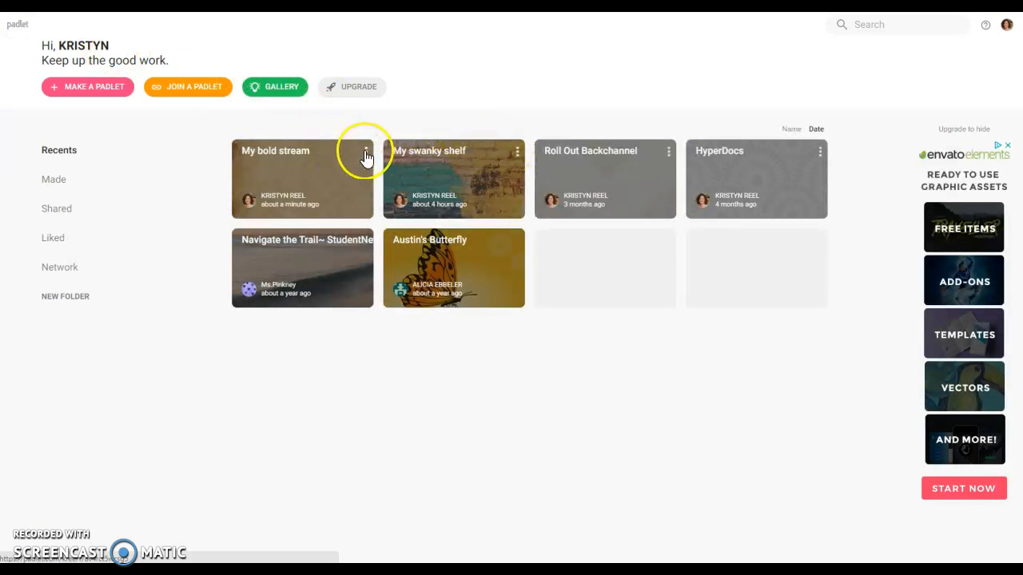
pyautogui.click(366, 153)
pyautogui.click(321, 180)
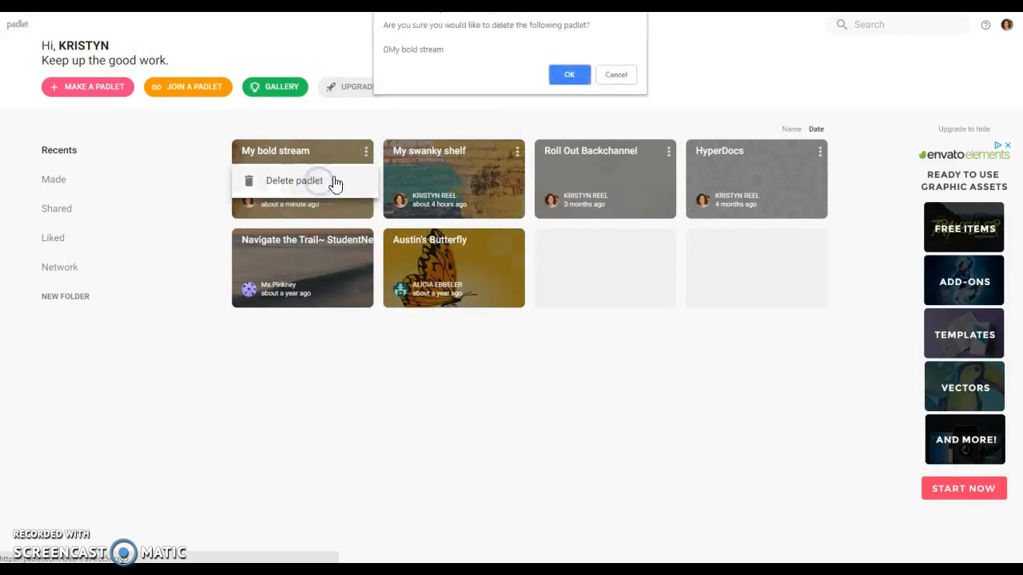
pyautogui.click(566, 75)
# Create a blank Shelf padlet with the Corkboard wallpaper.
pyautogui.click(80, 88)
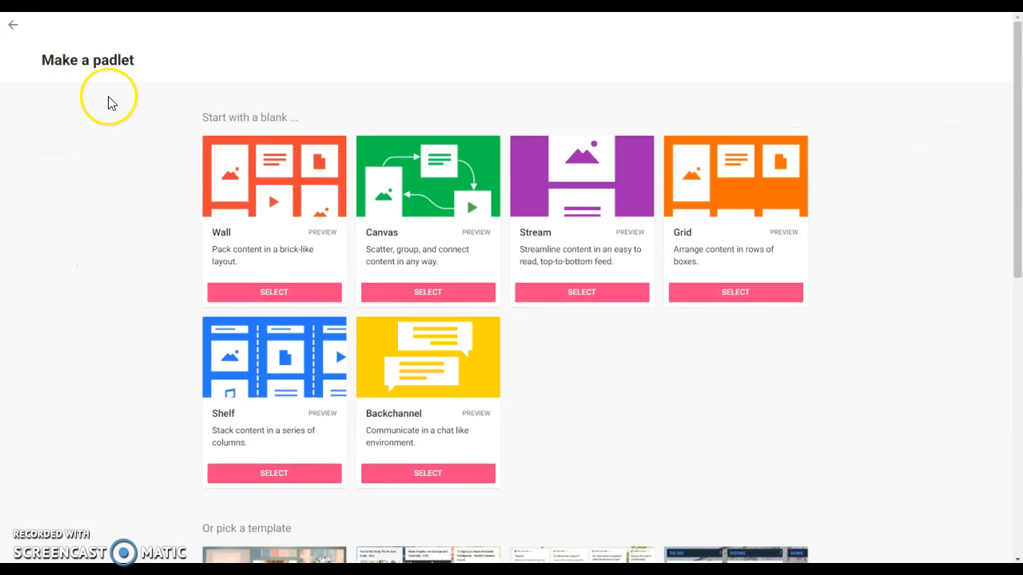
pyautogui.click(274, 478)
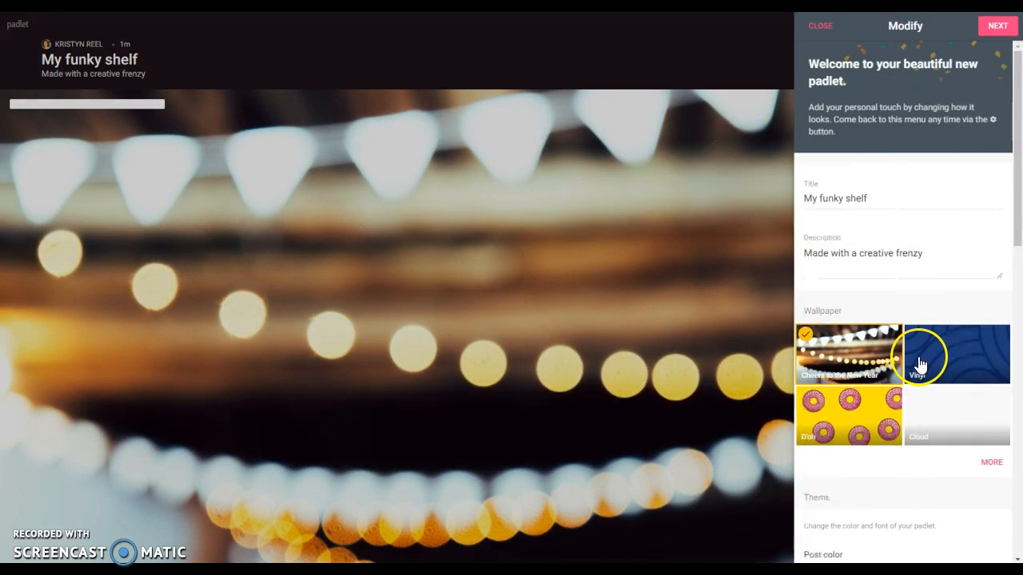
pyautogui.click(991, 463)
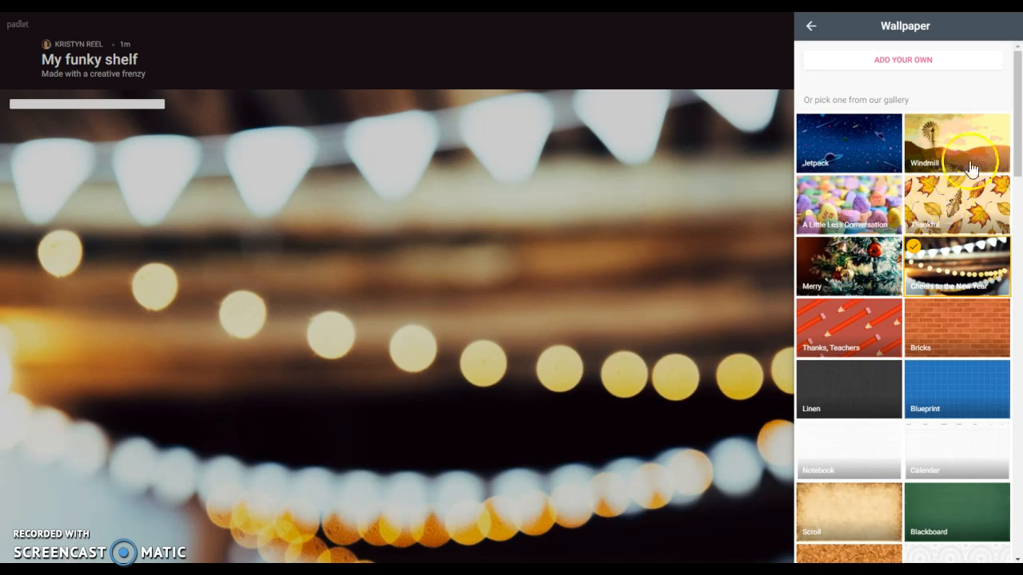
pyautogui.scroll(-5, 859, 400)
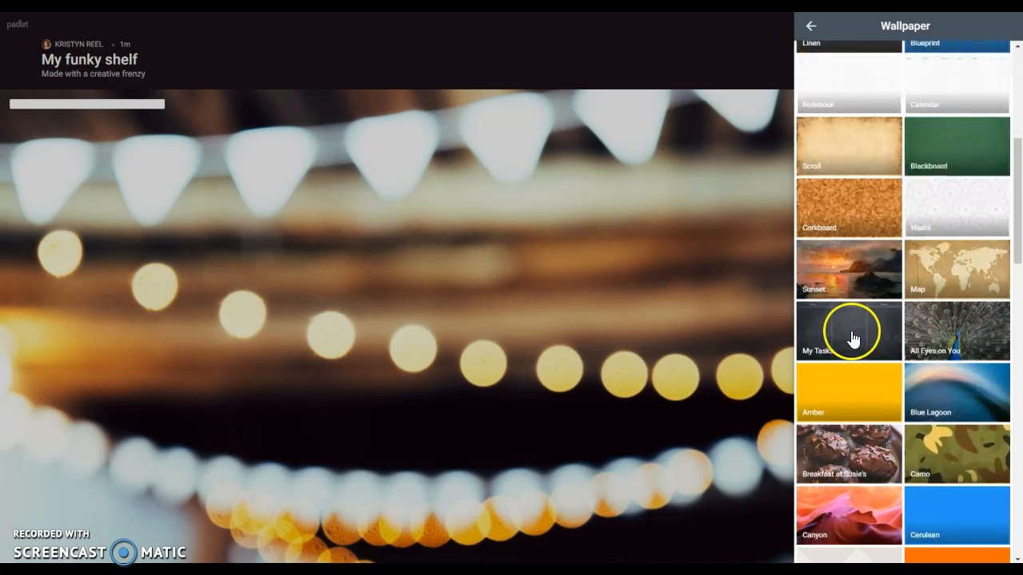
pyautogui.click(867, 209)
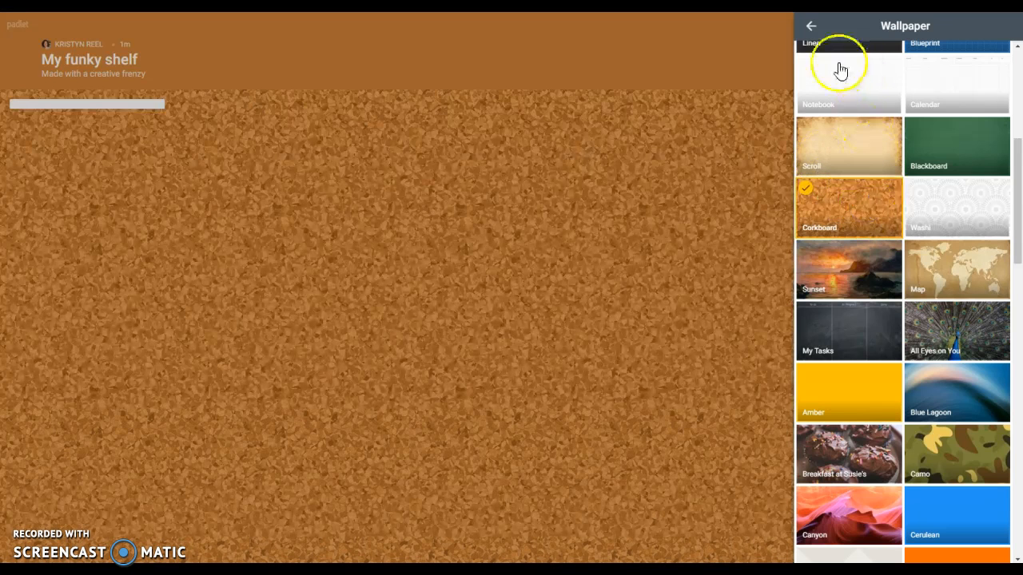
pyautogui.click(811, 25)
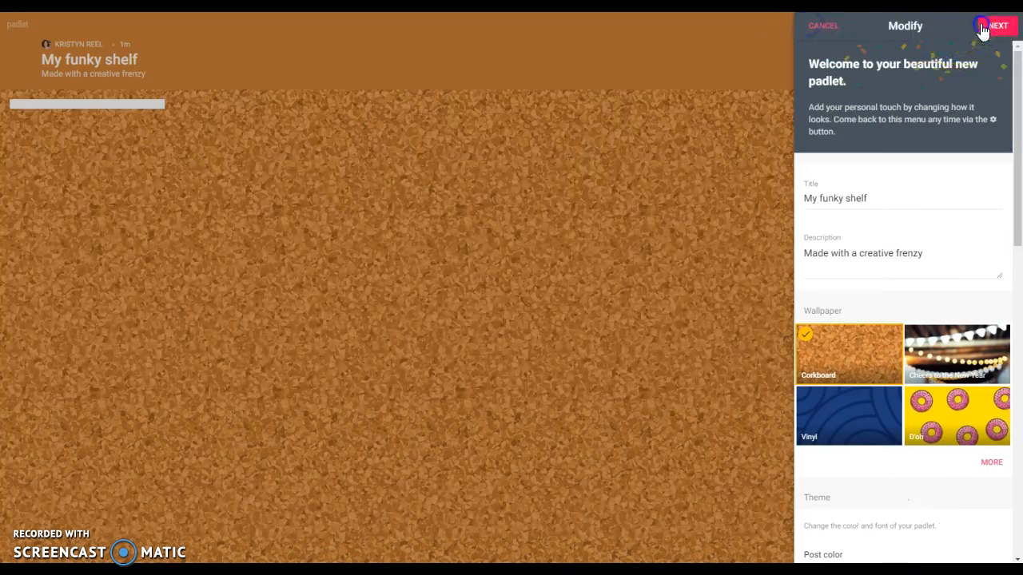
# Step through the privacy settings and finish setup so columns can be added.
pyautogui.click(985, 29)
pyautogui.click(992, 27)
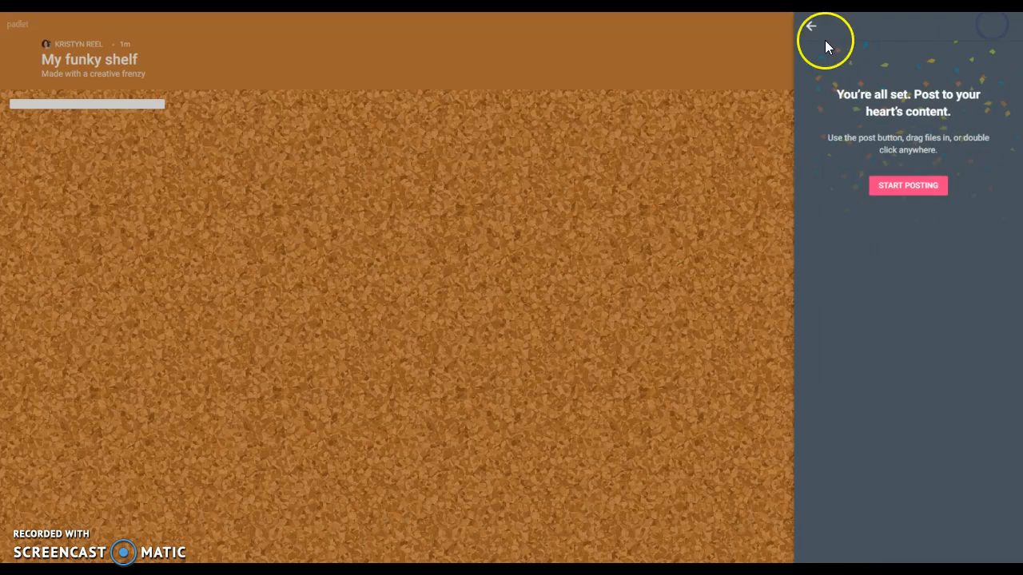
pyautogui.click(811, 26)
pyautogui.click(948, 27)
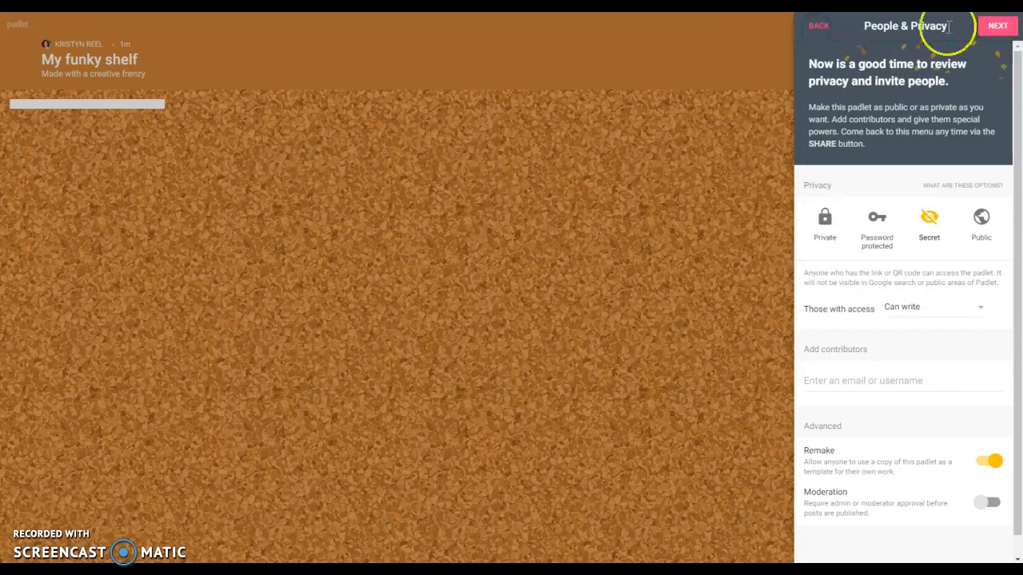
pyautogui.click(913, 190)
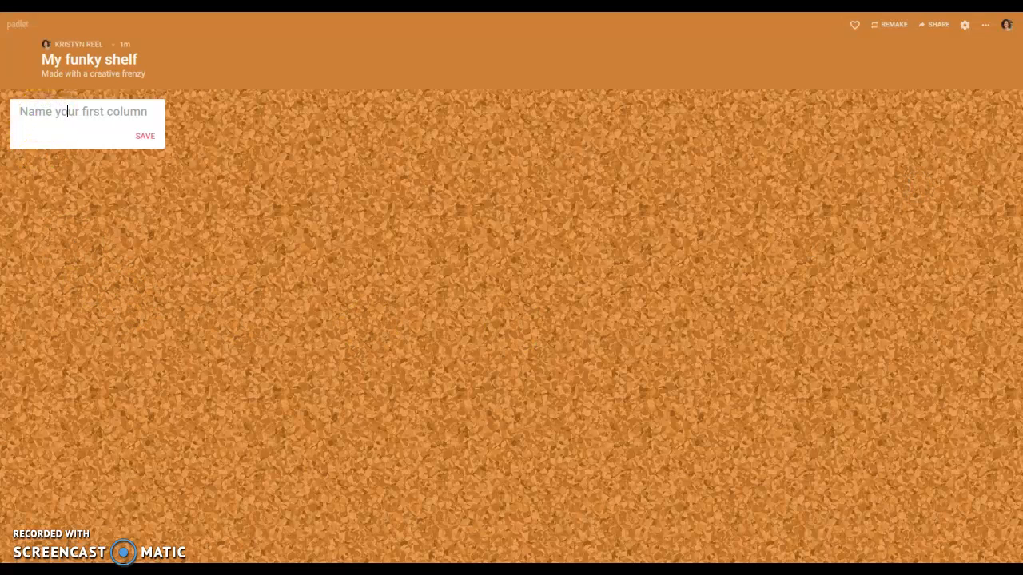
# Add columns 'I have a question about', 'Something new I learned today' and 'One thing I really liked about today's lesson'.
pyautogui.write('I have a question about')
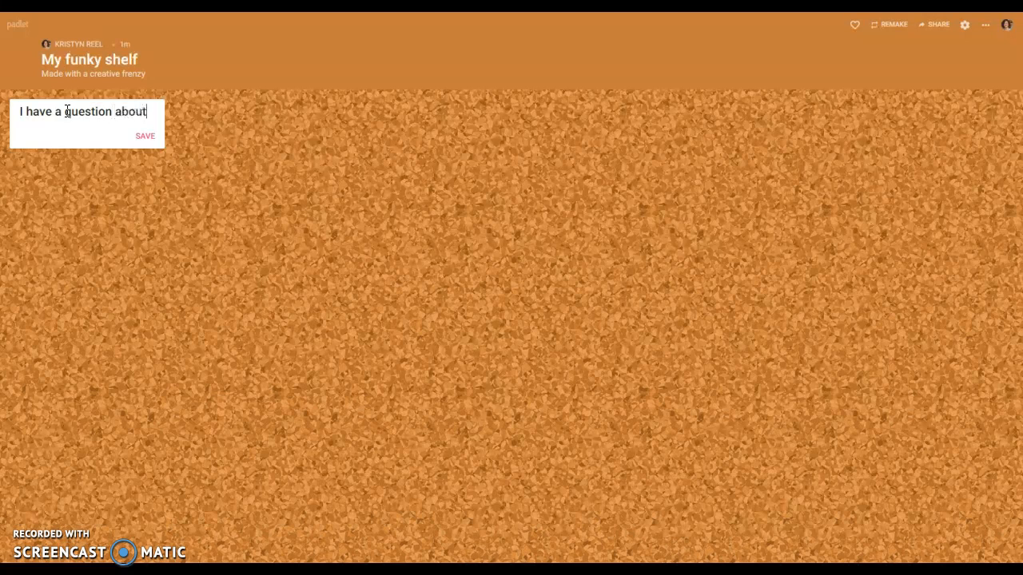
pyautogui.click(144, 136)
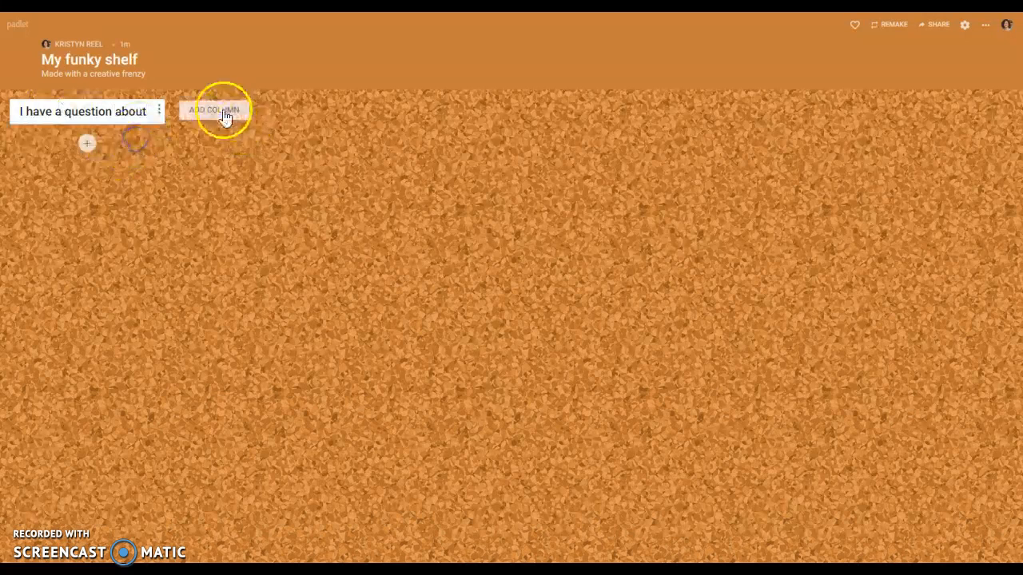
pyautogui.click(220, 110)
pyautogui.write('So')
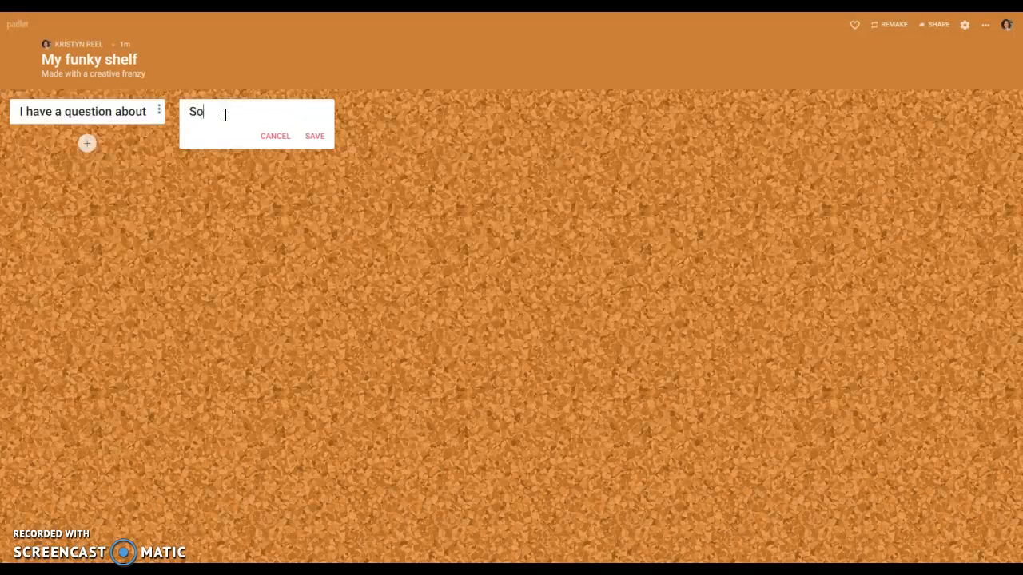
pyautogui.write('mething new I learned today')
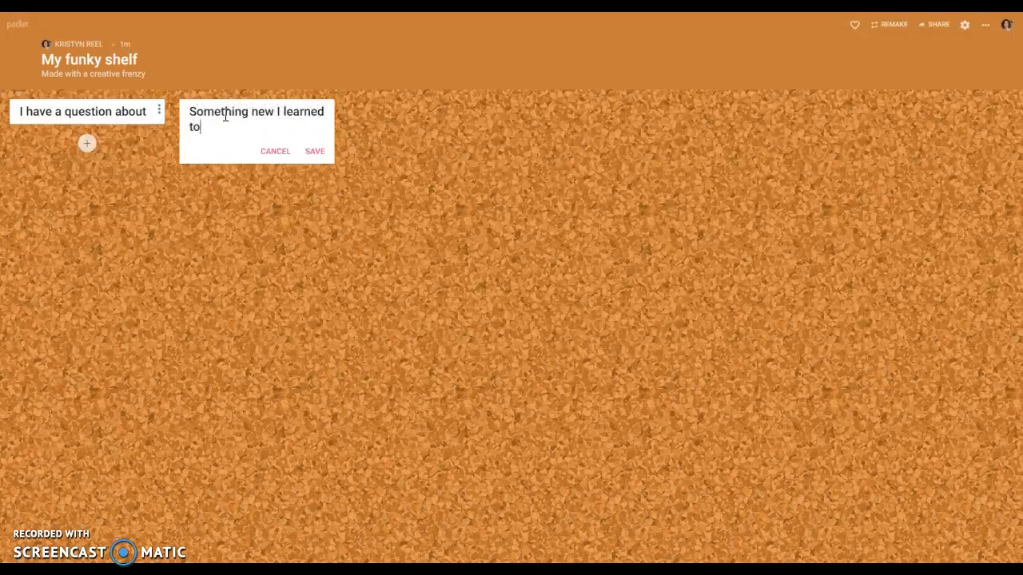
pyautogui.click(319, 152)
pyautogui.click(392, 115)
pyautogui.write('One thing I real')
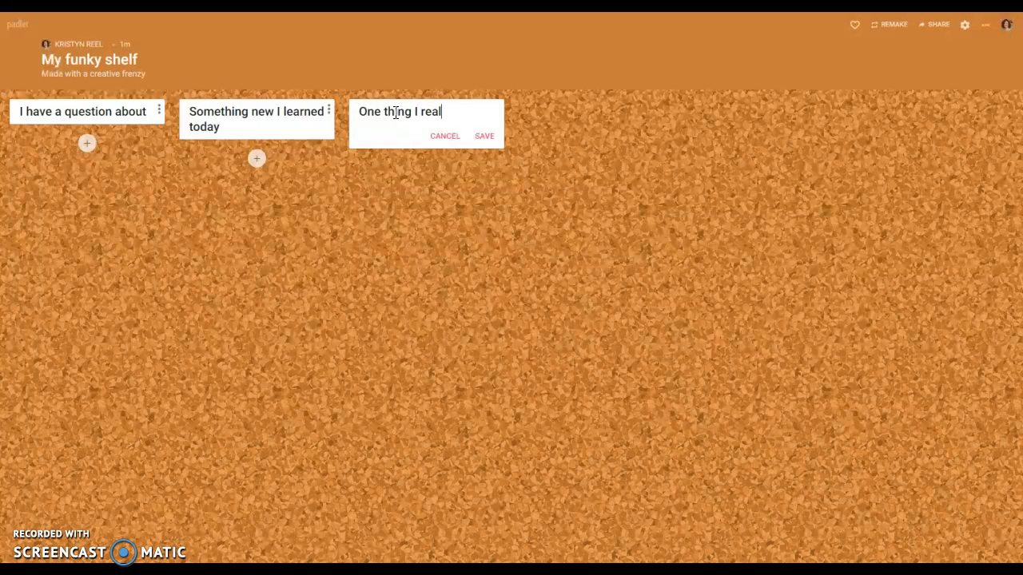
pyautogui.write('ly liked ab')
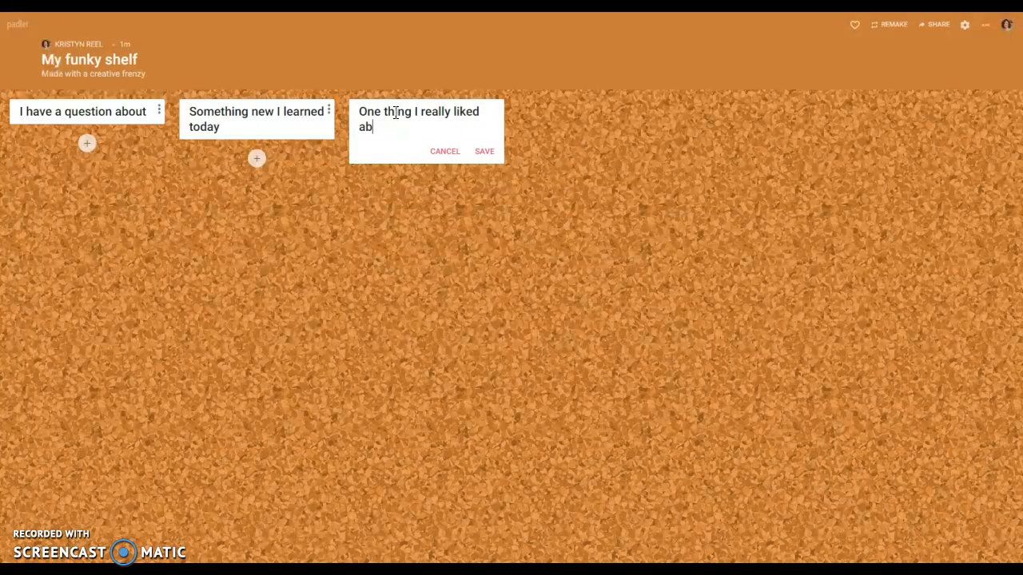
pyautogui.write("out today's lesso")
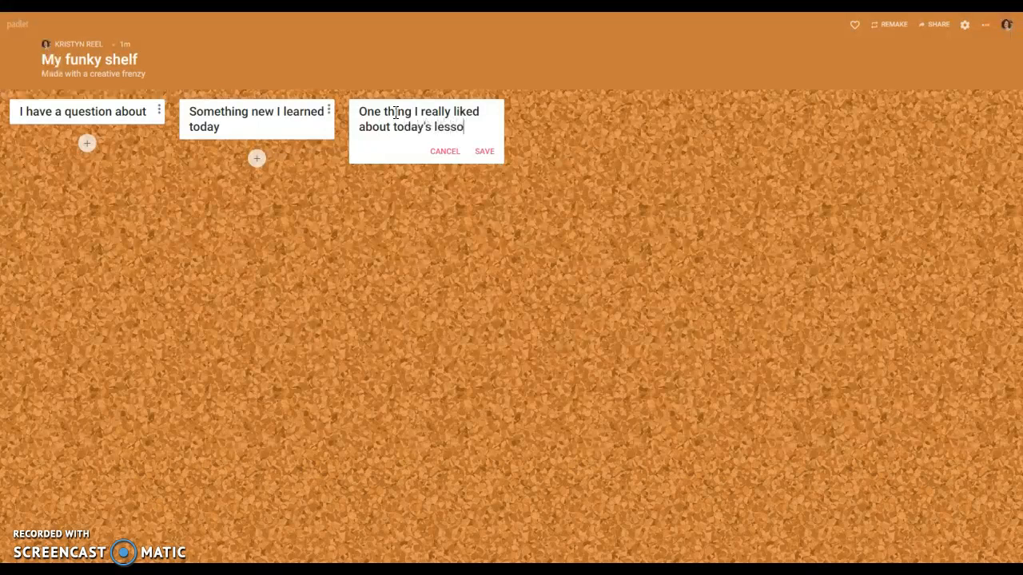
pyautogui.click(484, 151)
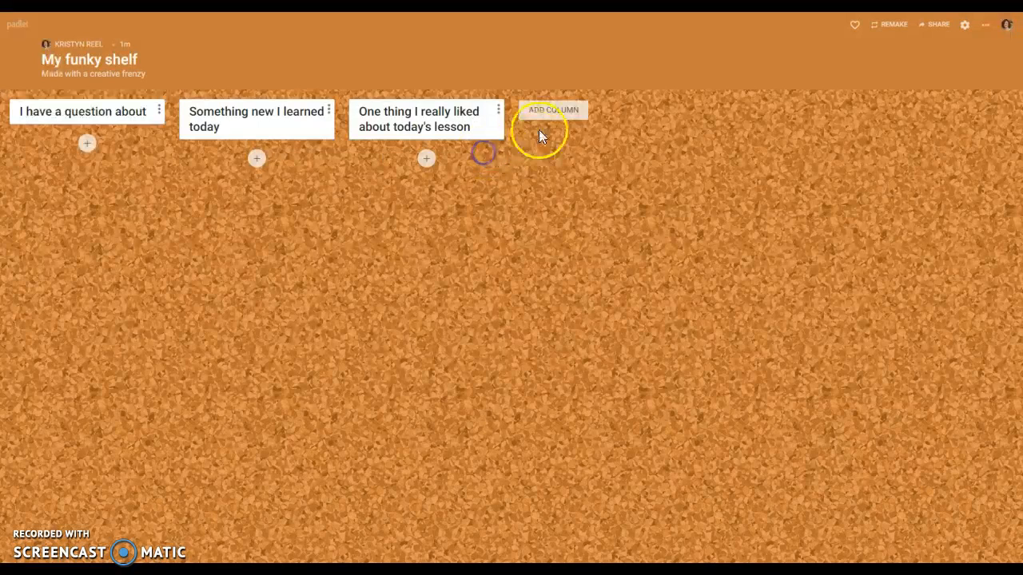
# Add columns 'Most important thing I learned today' and 'Write one question if you were writing a quiz over today's material'.
pyautogui.click(542, 109)
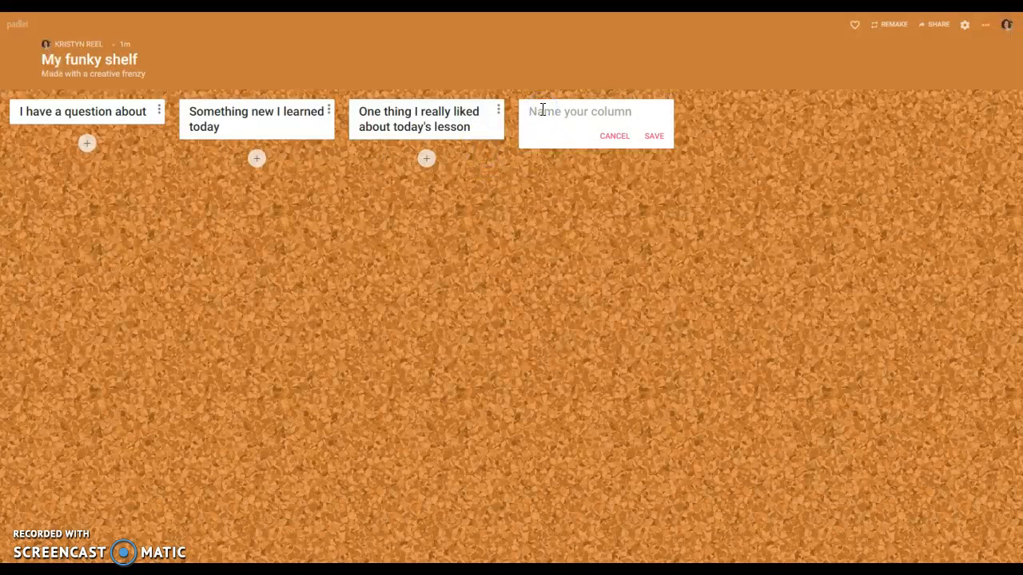
pyautogui.write('Most impoo')
pyautogui.write('tant thing I le')
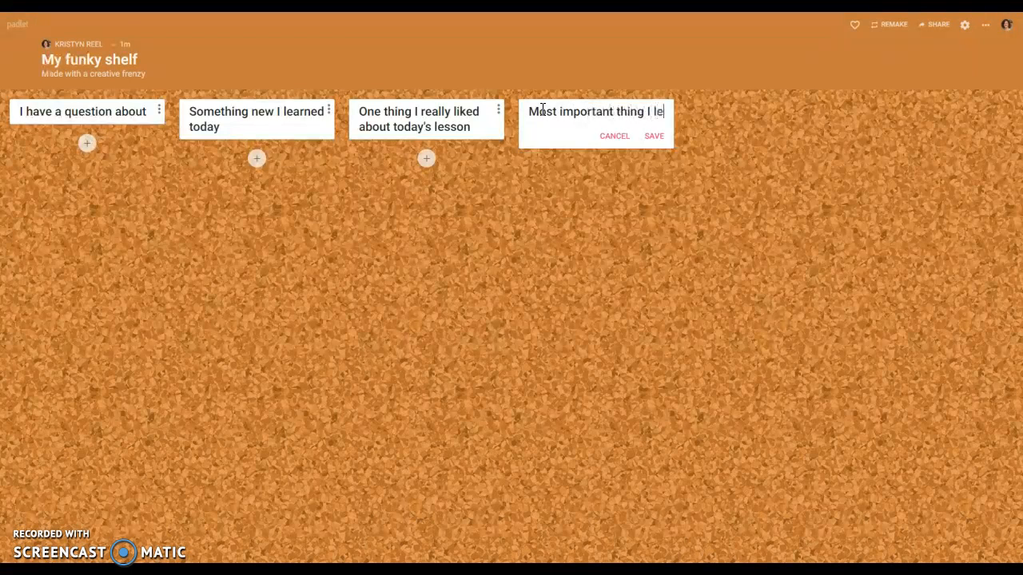
pyautogui.write('arned today')
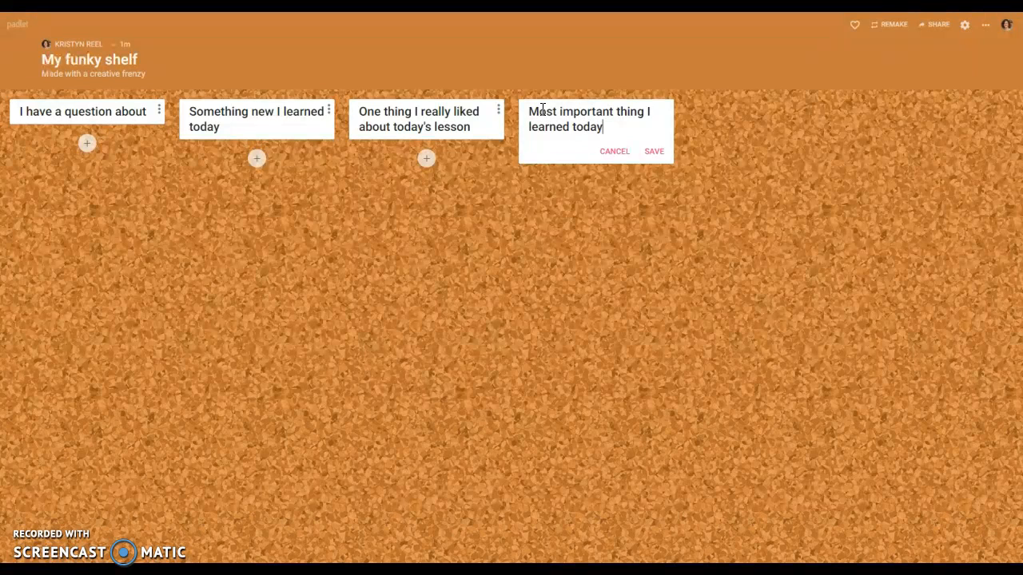
pyautogui.click(653, 151)
pyautogui.click(719, 119)
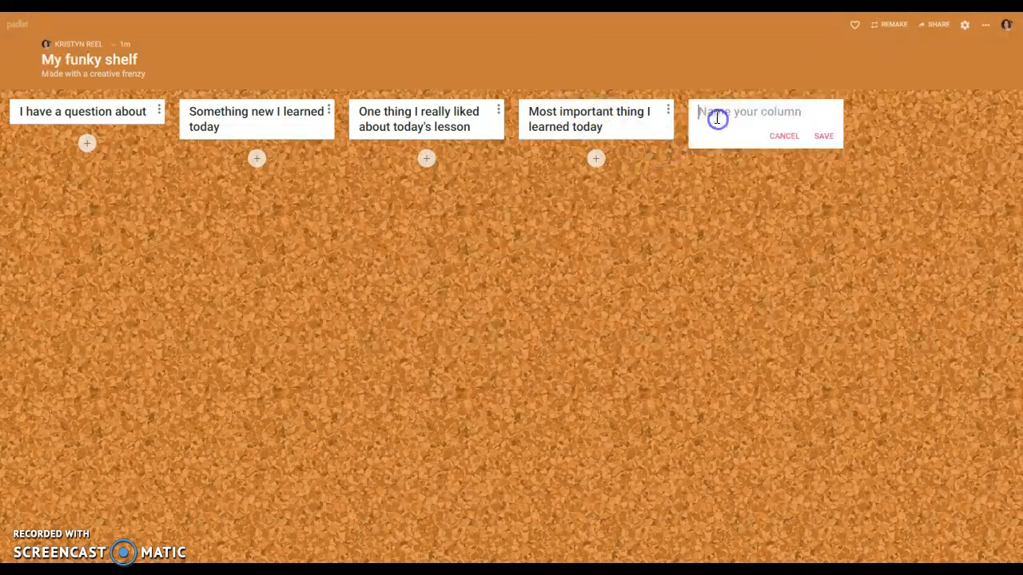
pyautogui.write('Write one question if you were writing a quiz over tod')
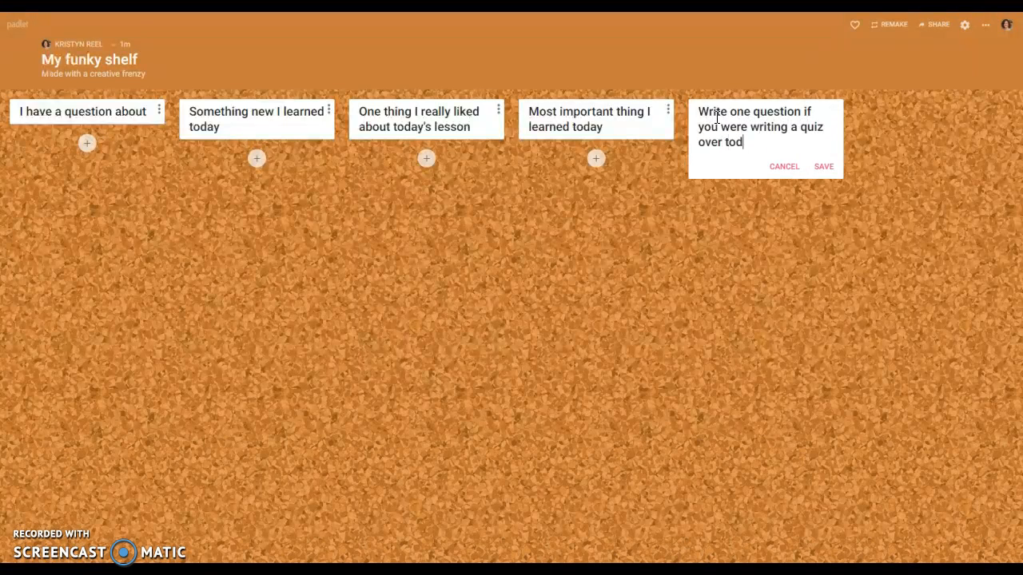
pyautogui.write("ay's less")
pyautogui.write('material')
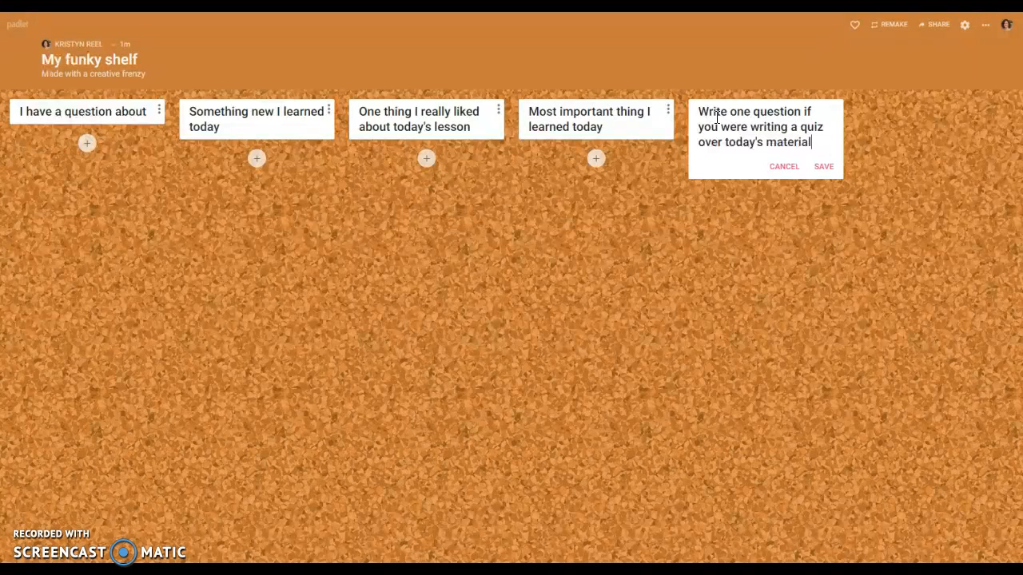
pyautogui.click(821, 167)
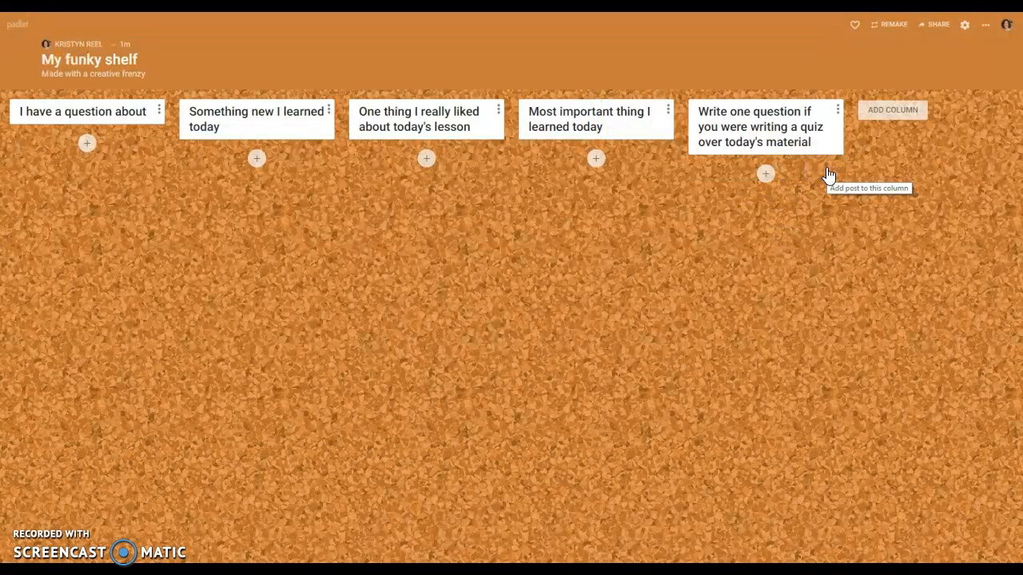
# Preview a post draft across all five columns, then open the shelf's Share settings.
pyautogui.click(88, 146)
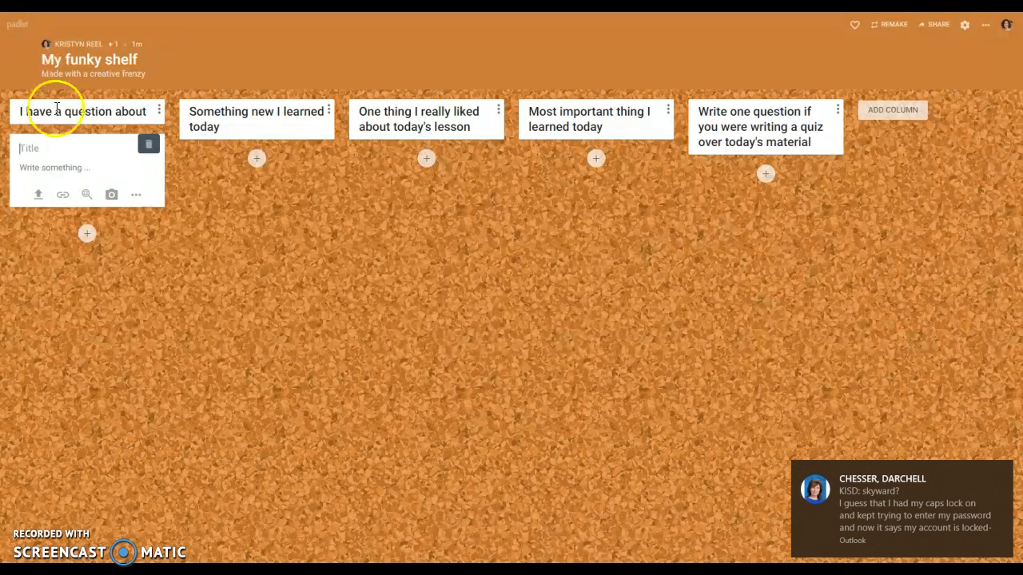
pyautogui.click(1000, 471)
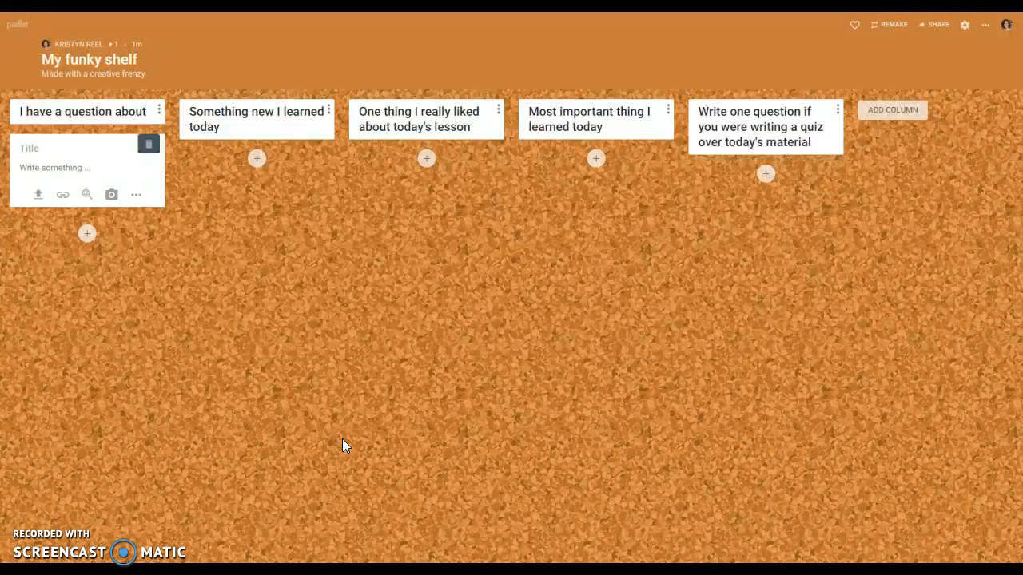
pyautogui.click(257, 159)
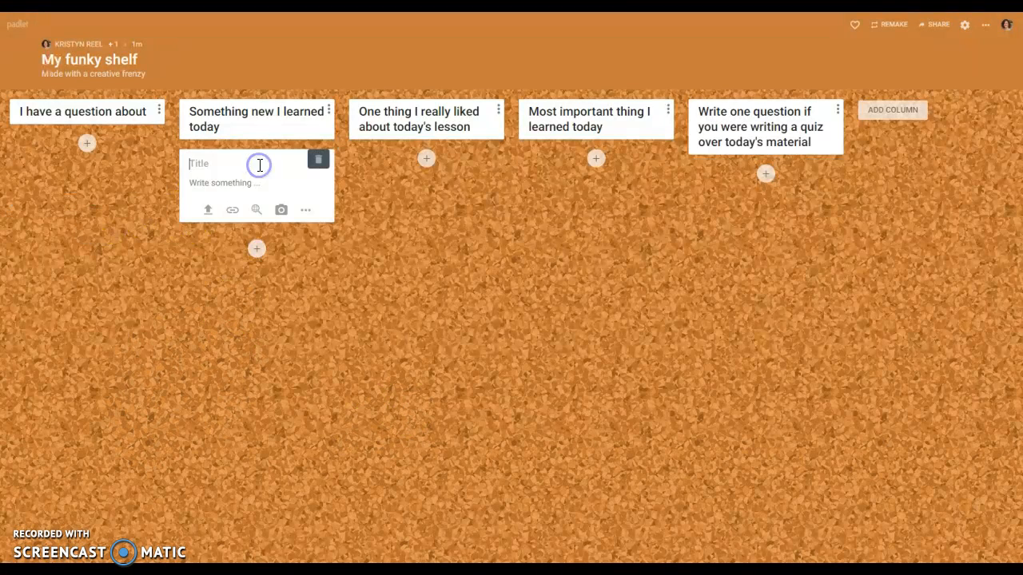
pyautogui.click(425, 160)
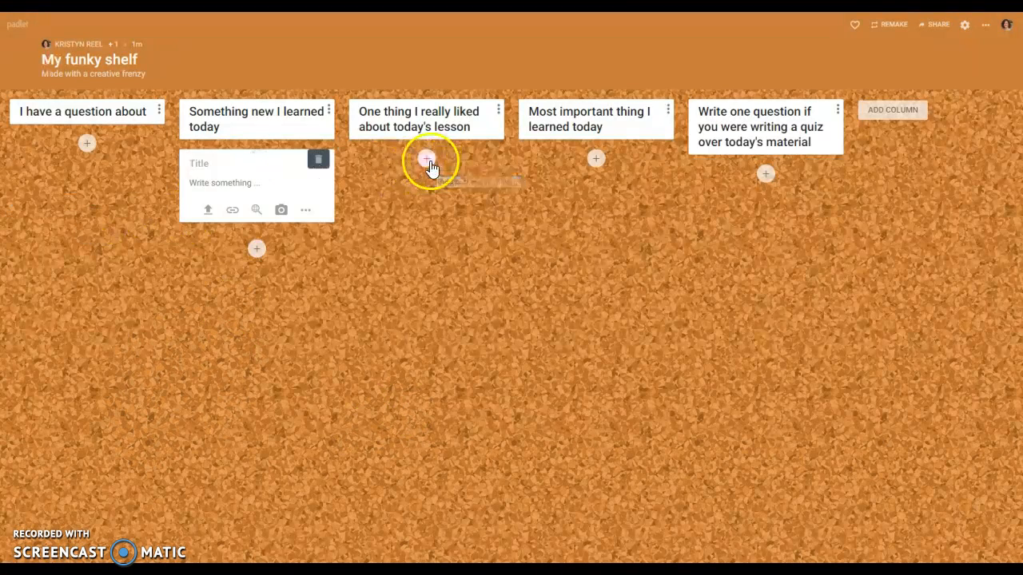
pyautogui.click(596, 159)
pyautogui.click(766, 174)
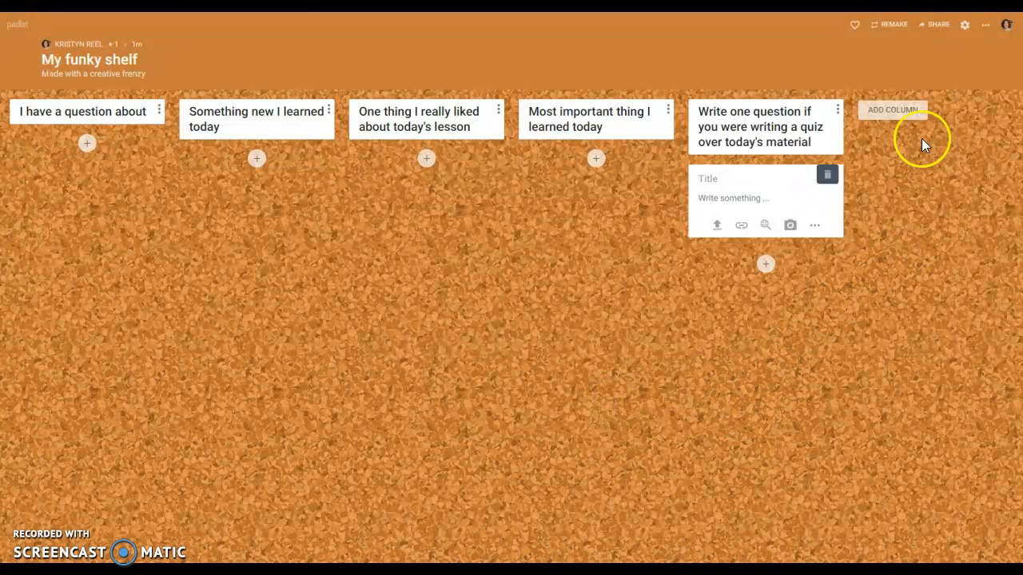
pyautogui.click(941, 26)
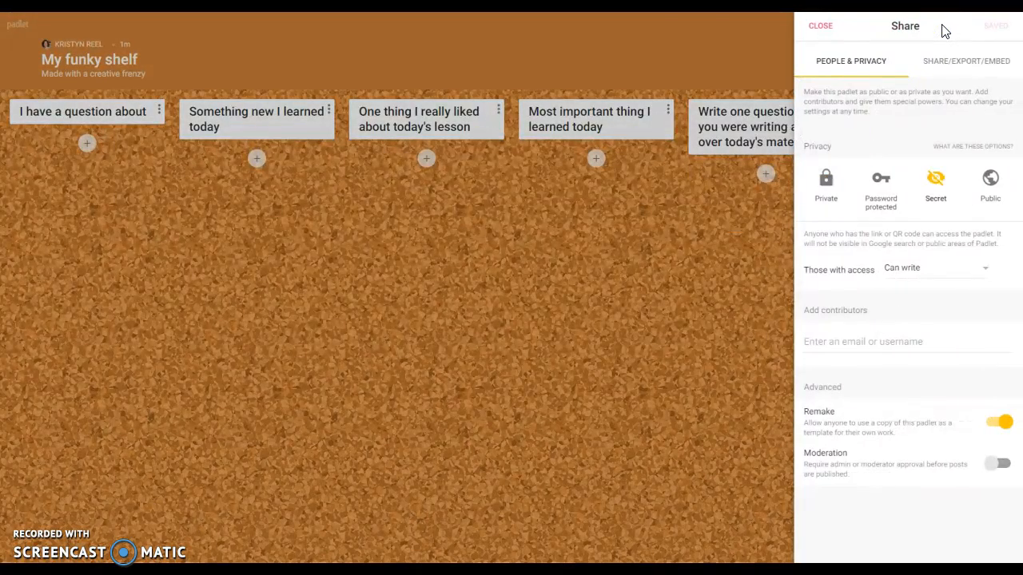
# Change link visitors' access from Can write to Can read in the Share panel.
pyautogui.click(822, 27)
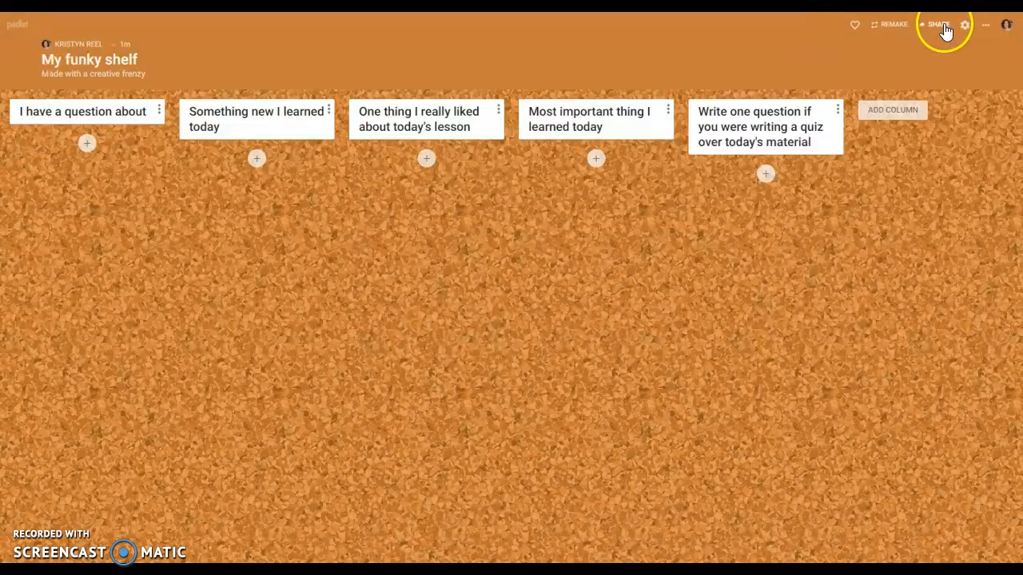
pyautogui.click(943, 26)
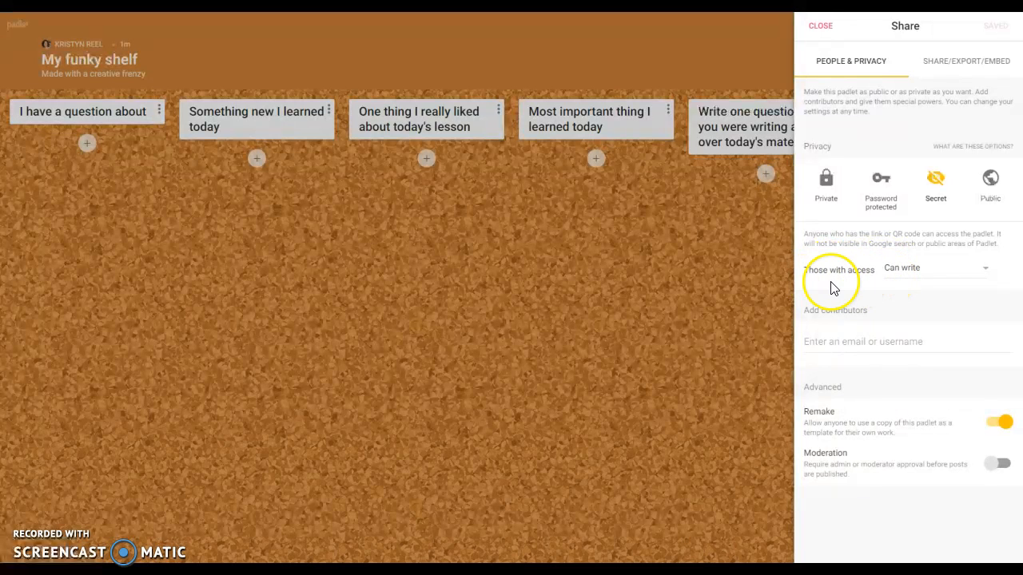
pyautogui.click(916, 272)
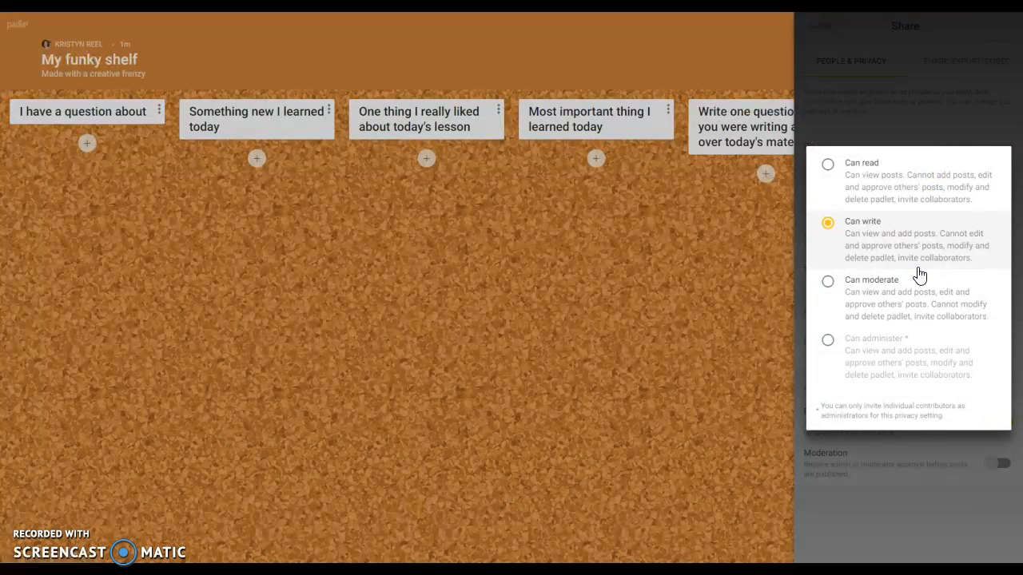
pyautogui.click(856, 176)
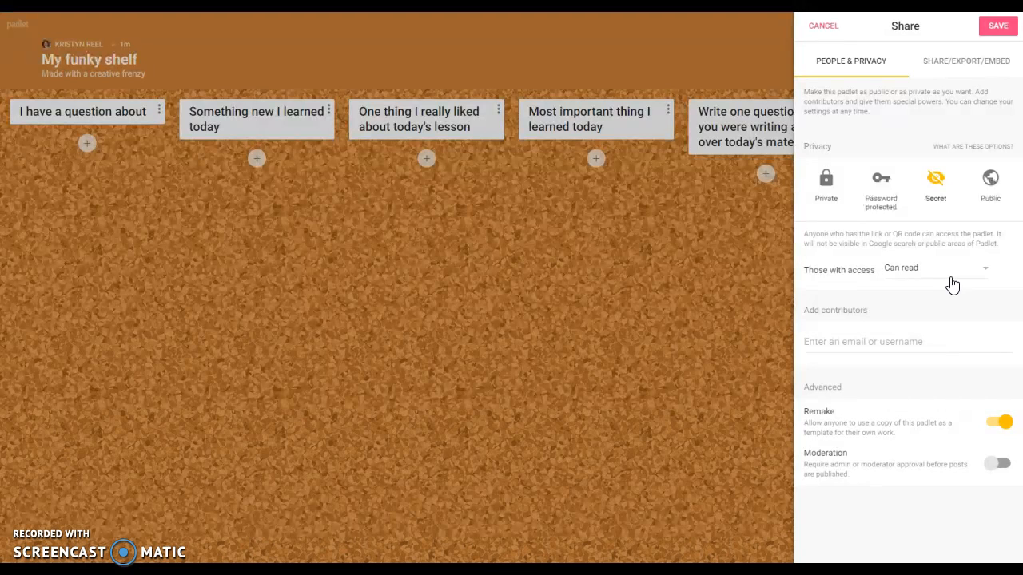
# Open Embed this padlet and copy the Full embed code for My funky shelf.
pyautogui.click(960, 68)
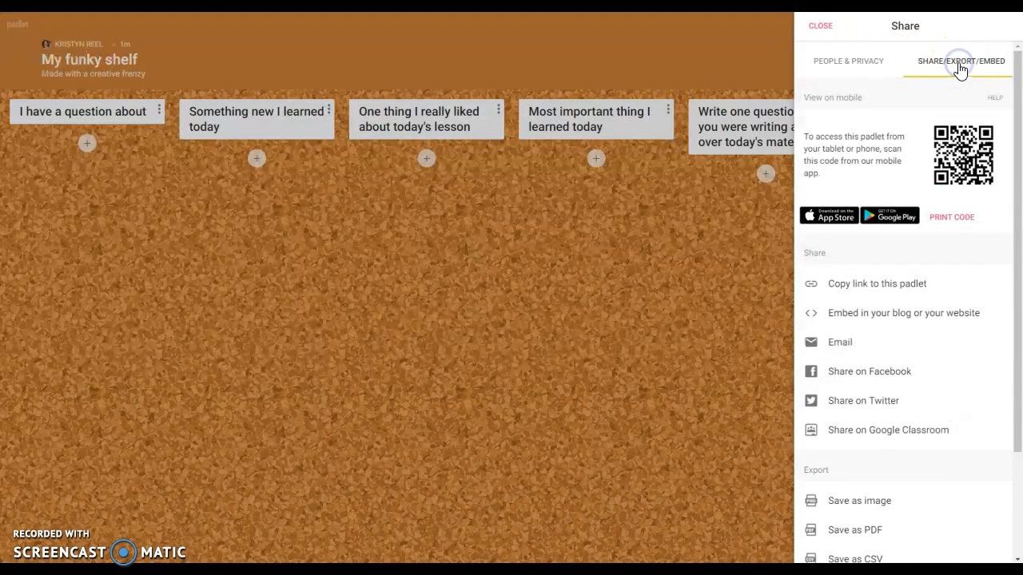
pyautogui.click(888, 318)
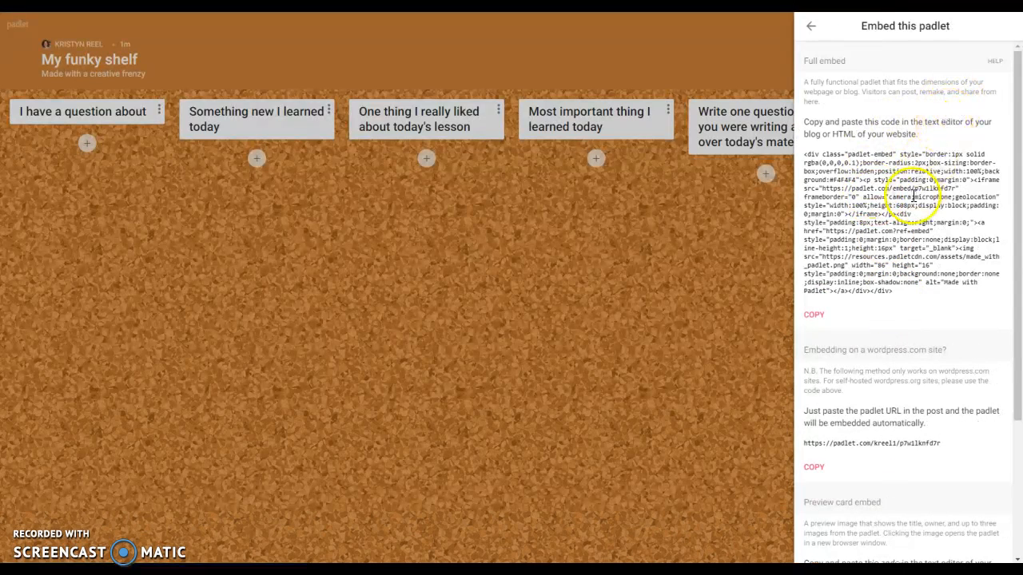
pyautogui.scroll(-1, 868, 203)
pyautogui.scroll(1, 868, 202)
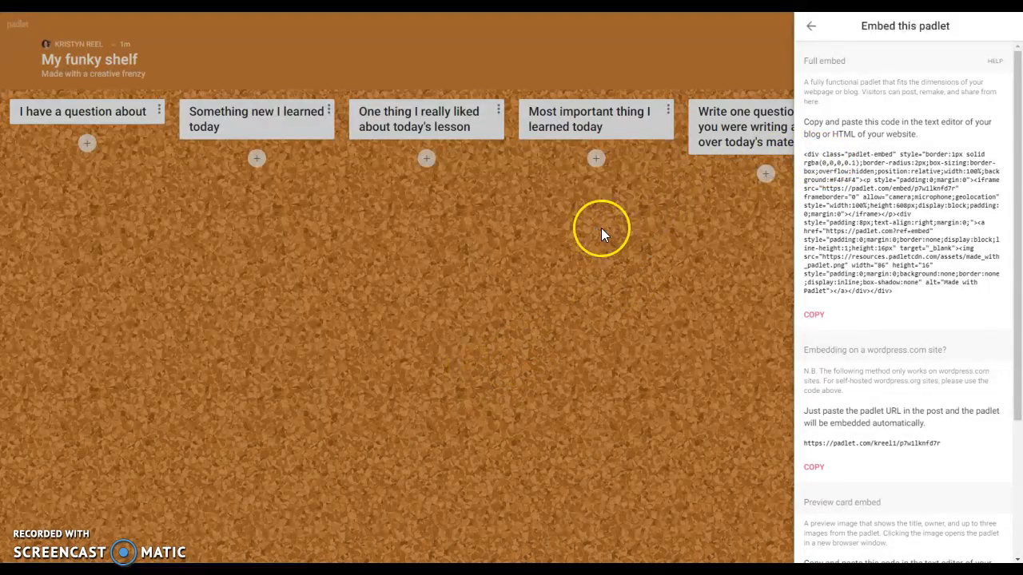
pyautogui.scroll(-2, 856, 209)
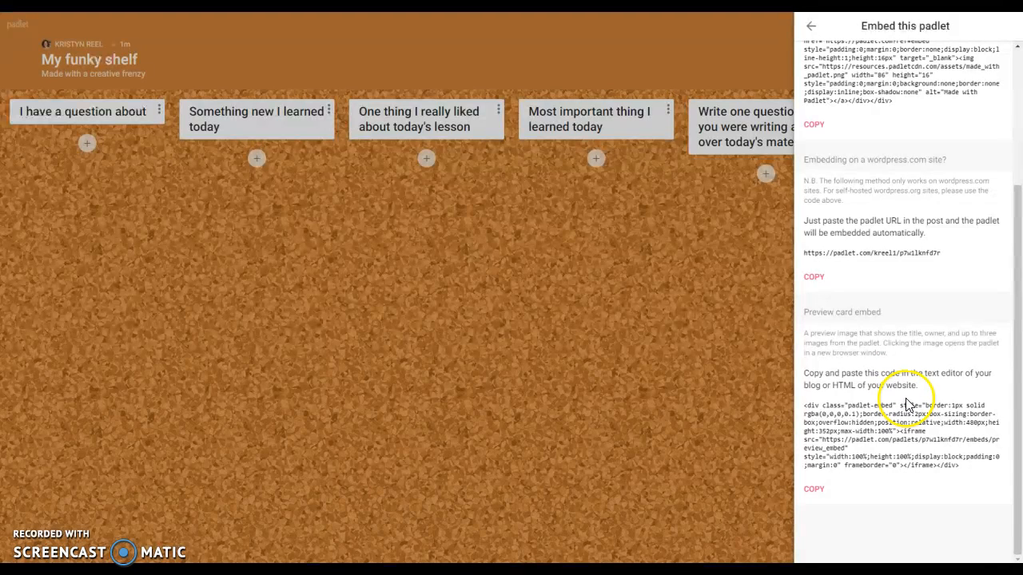
pyautogui.scroll(2, 904, 403)
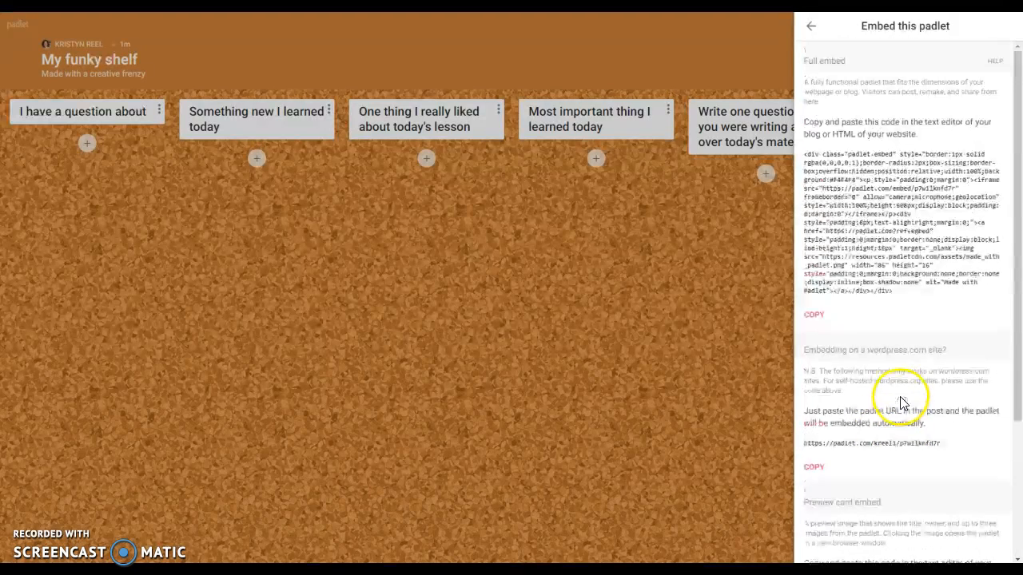
pyautogui.click(813, 319)
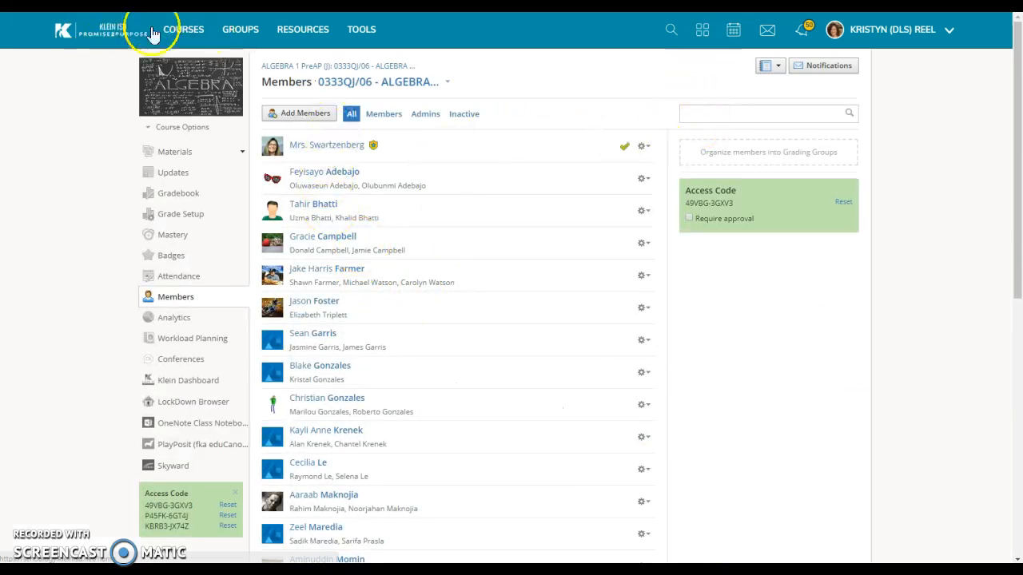
# Open the Practice course and start a new page via Add Materials > Add Page.
pyautogui.click(183, 36)
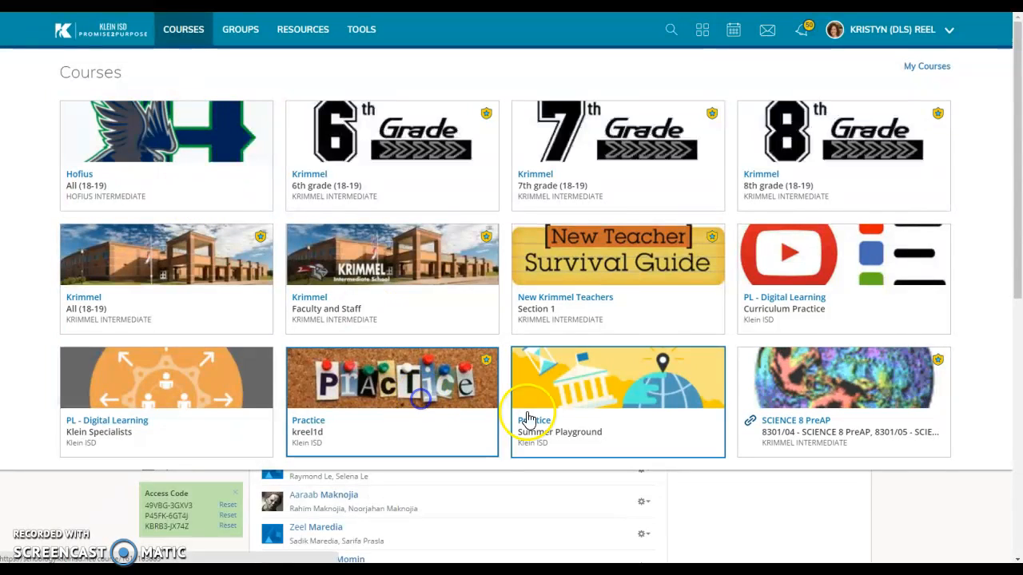
pyautogui.click(453, 417)
pyautogui.click(453, 415)
pyautogui.click(289, 68)
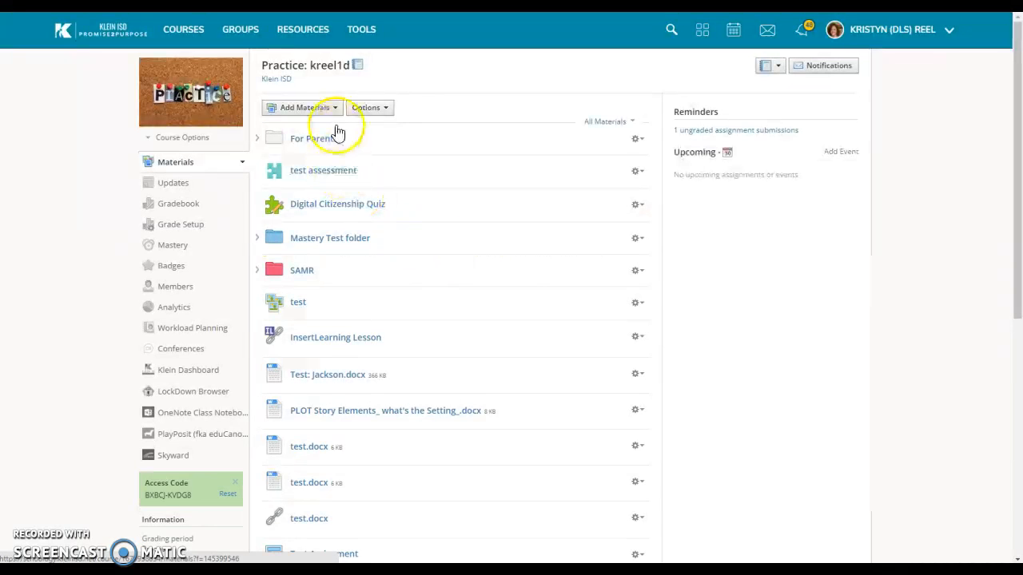
pyautogui.click(332, 108)
pyautogui.click(339, 232)
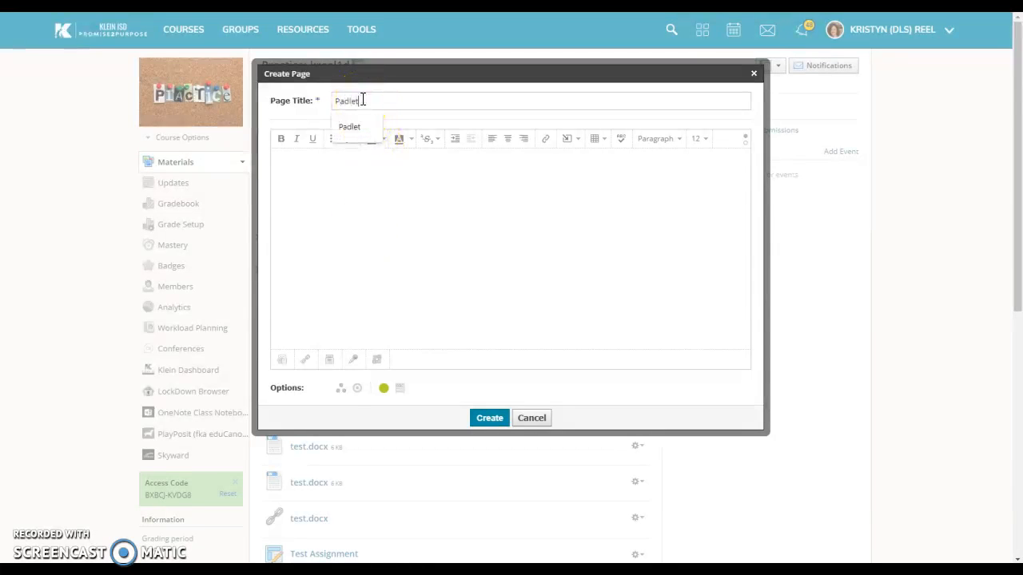
# Title the page 'Padlet', paste the embed code in HTML mode, and create it.
pyautogui.click(345, 128)
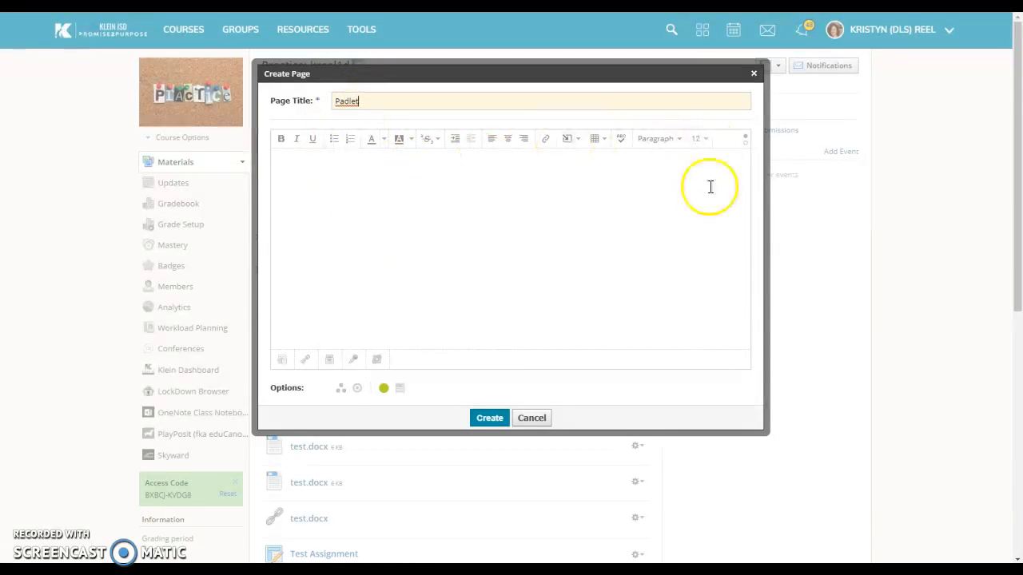
pyautogui.click(745, 147)
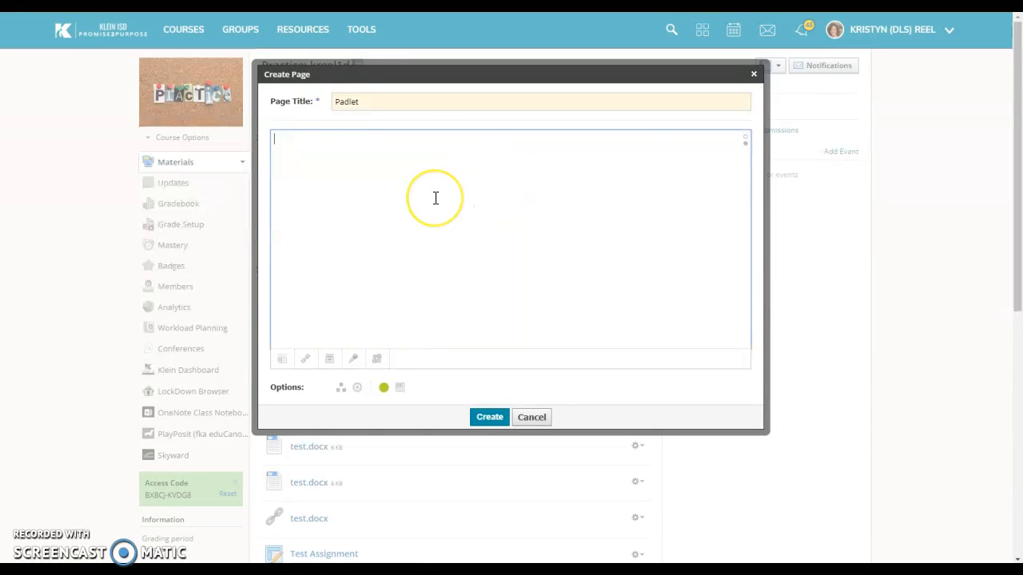
pyautogui.hotkey('ctrl', 'v')
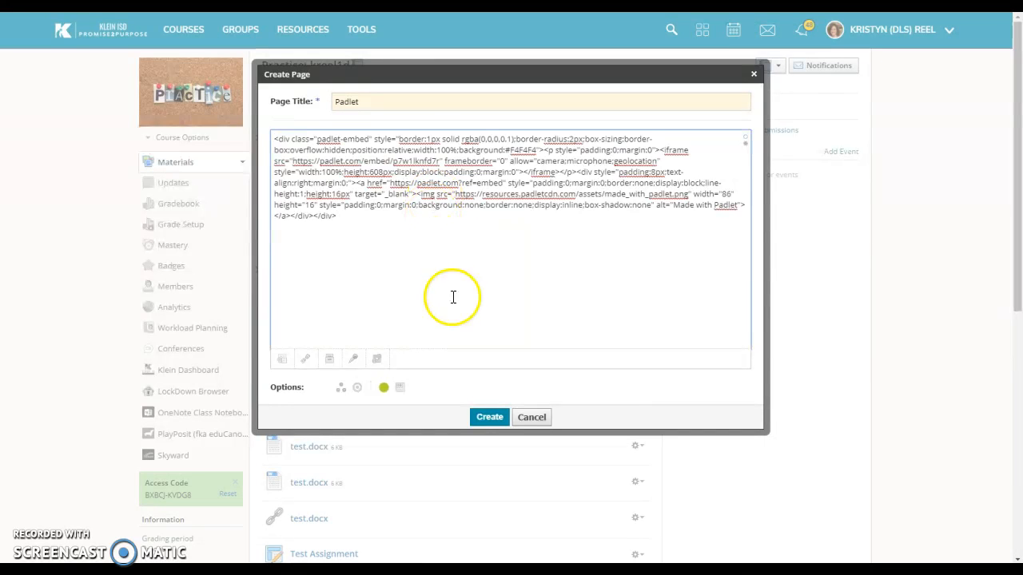
pyautogui.click(485, 417)
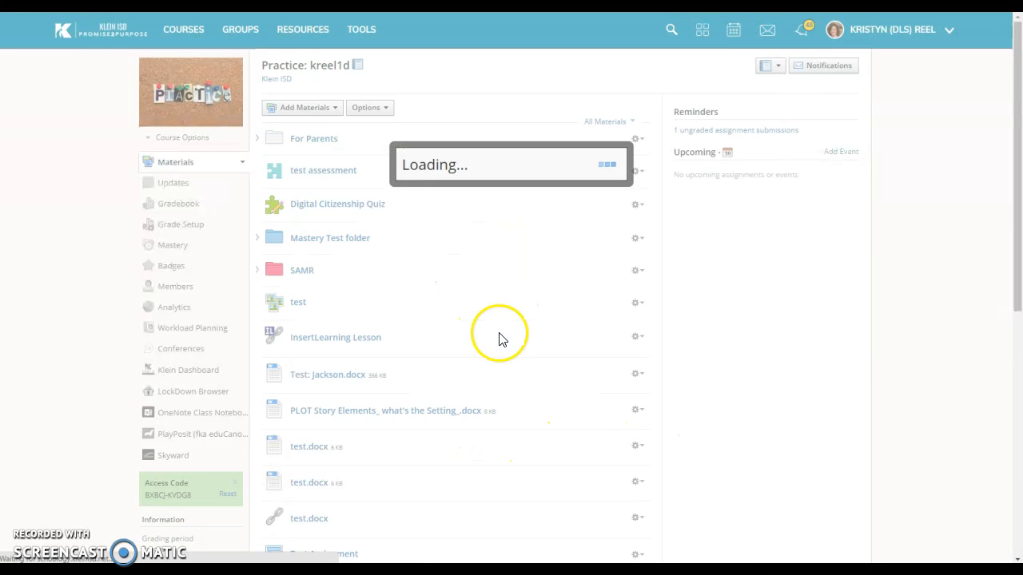
pyautogui.scroll(-4, 487, 272)
pyautogui.scroll(-3, 485, 272)
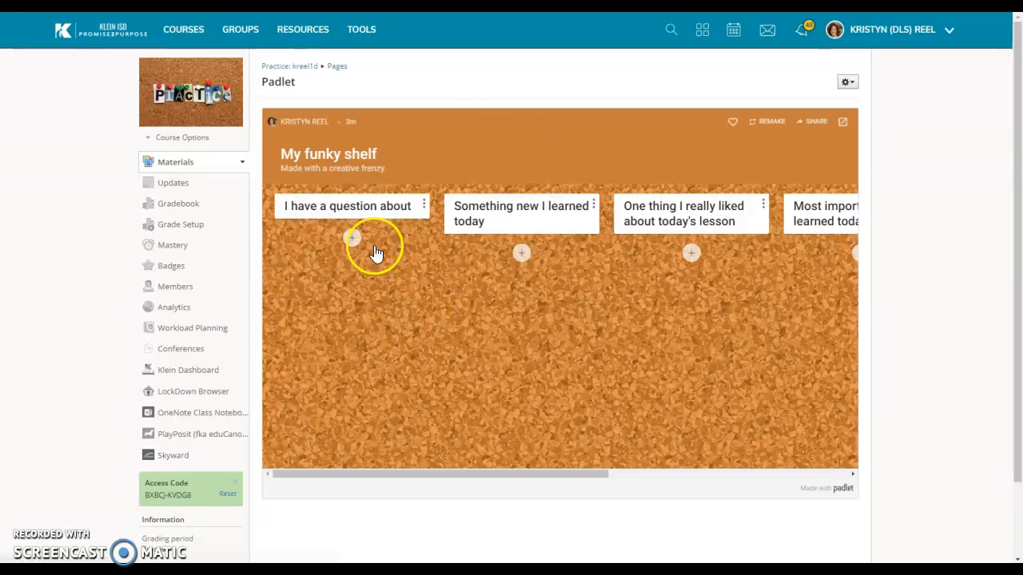
# Start another Practice course page and copy Padlet's preview card embed code.
pyautogui.moveTo(604, 474); pyautogui.dragTo(509, 480)
pyautogui.scroll(-2, 552, 360)
pyautogui.scroll(2, 552, 360)
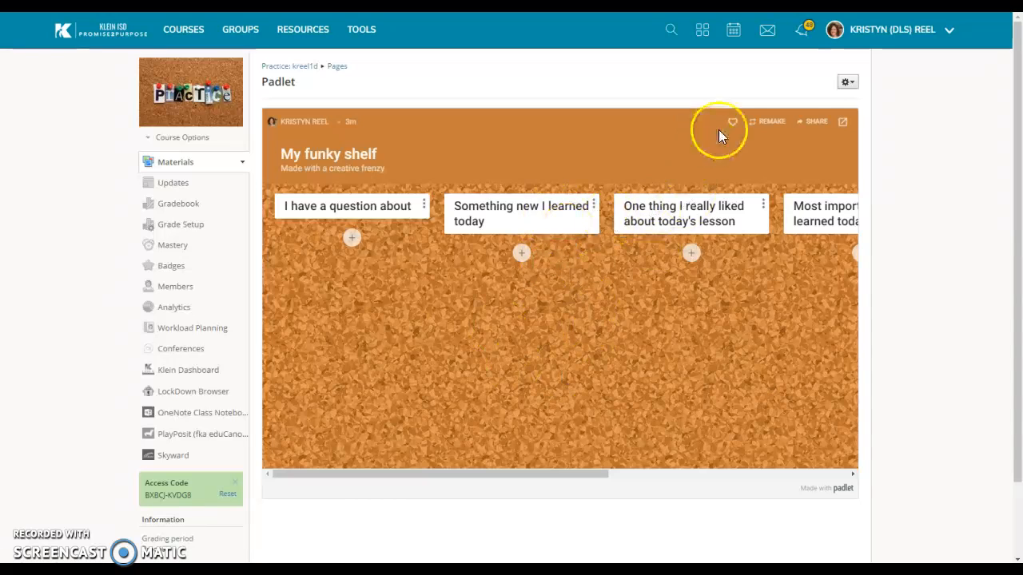
pyautogui.click(310, 68)
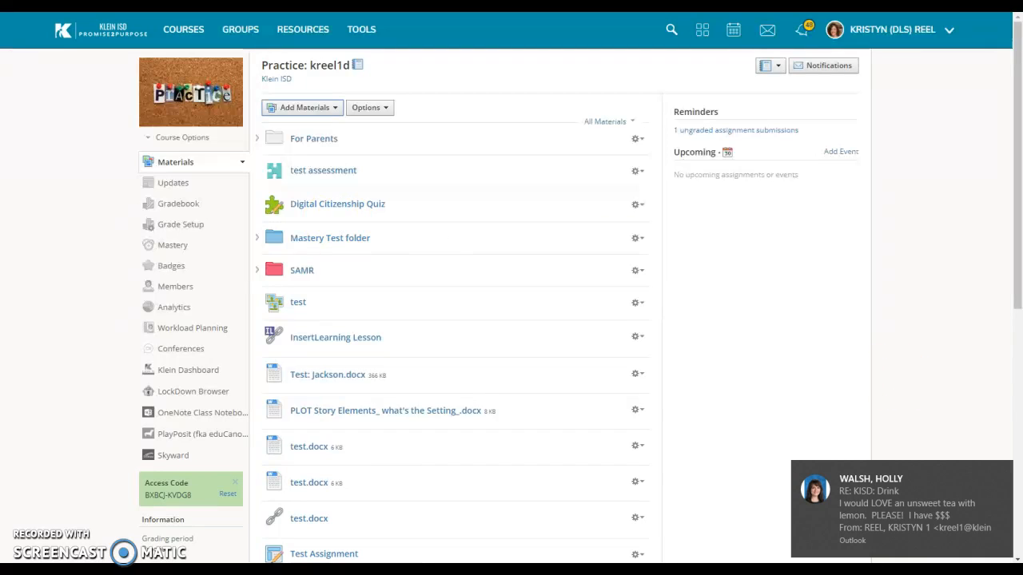
pyautogui.click(999, 468)
pyautogui.click(332, 107)
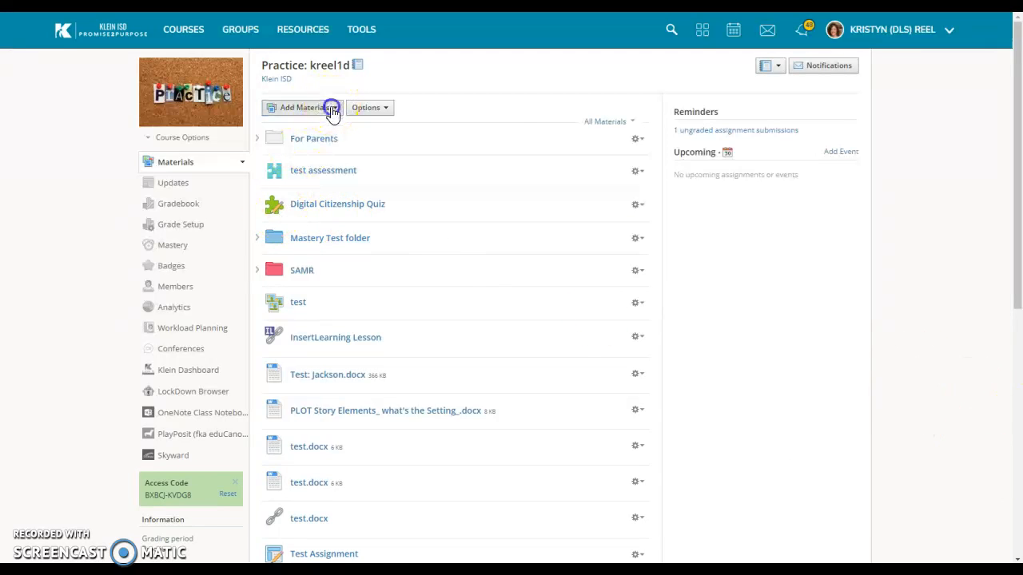
pyautogui.click(306, 229)
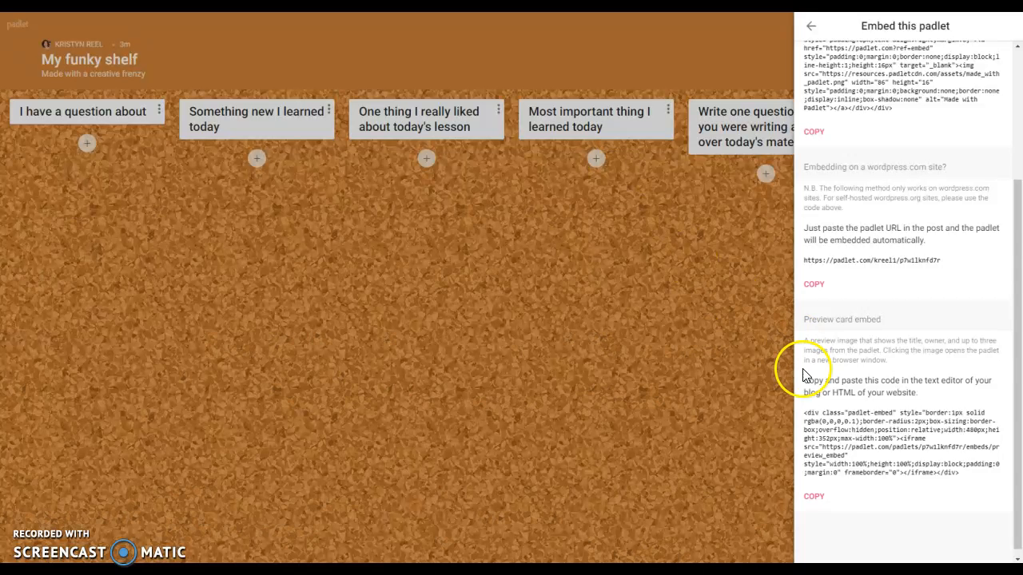
pyautogui.click(816, 495)
pyautogui.scroll(1, 873, 243)
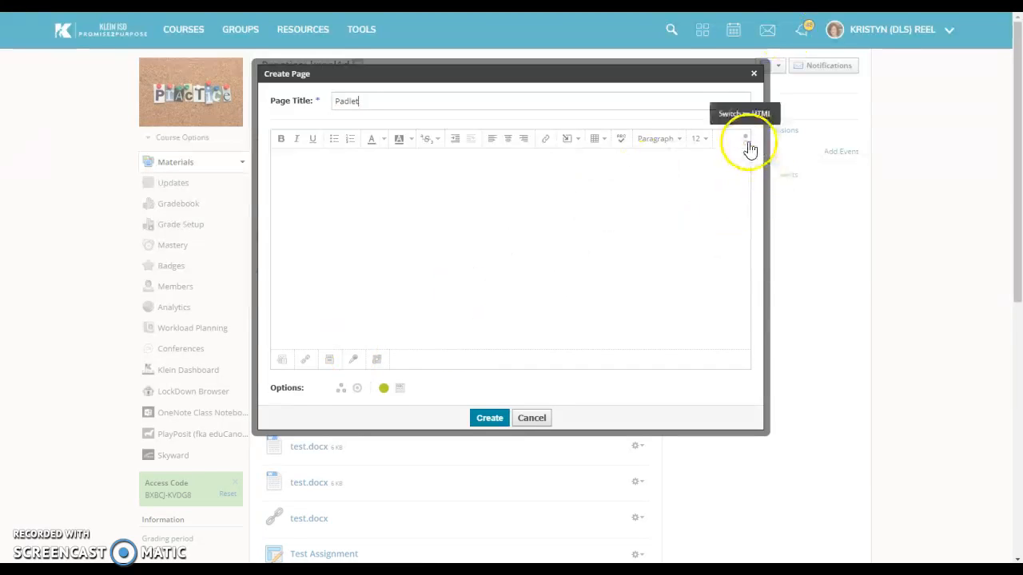
# Paste the preview card code into the page's HTML body and create the second Padlet page.
pyautogui.click(746, 143)
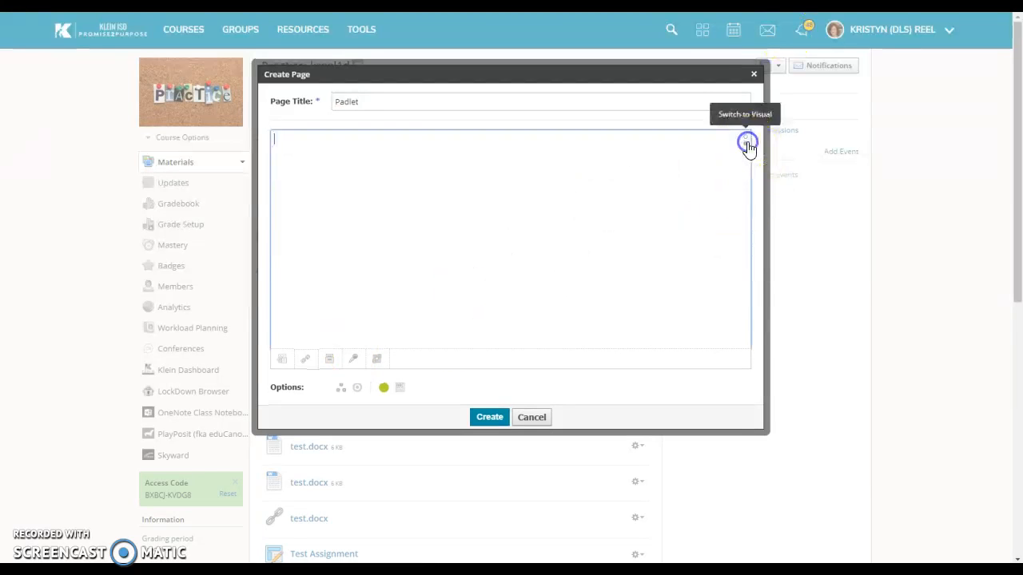
pyautogui.click(331, 254)
pyautogui.hotkey('ctrl', 'v')
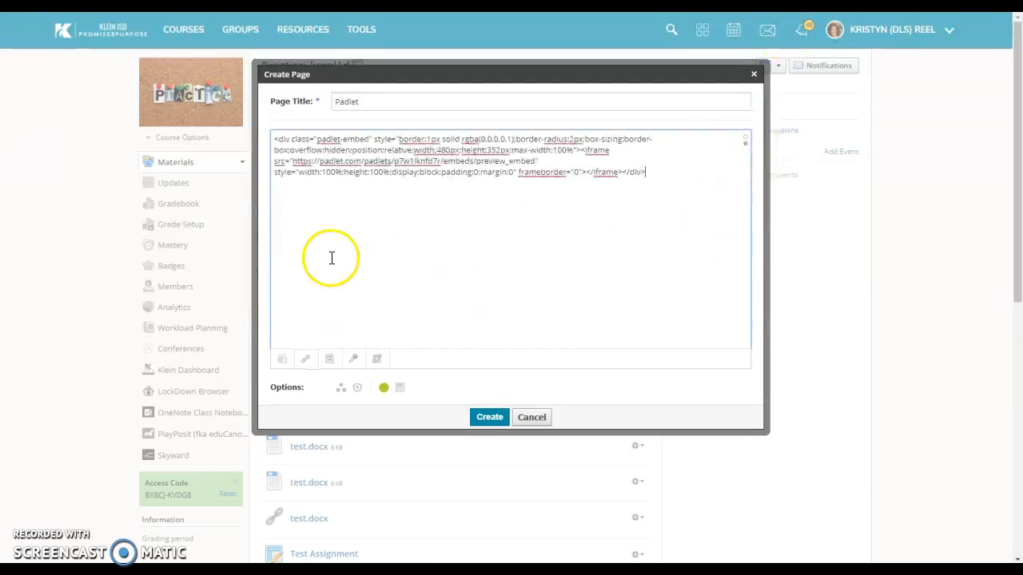
pyautogui.click(490, 417)
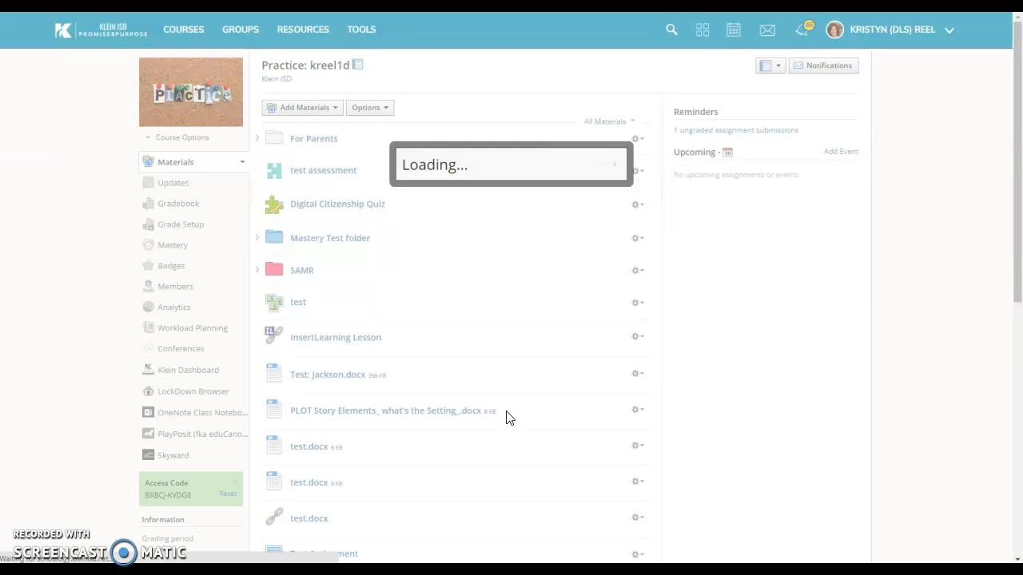
# Open the new Padlet page and follow its preview card to the full board.
pyautogui.scroll(-7, 358, 411)
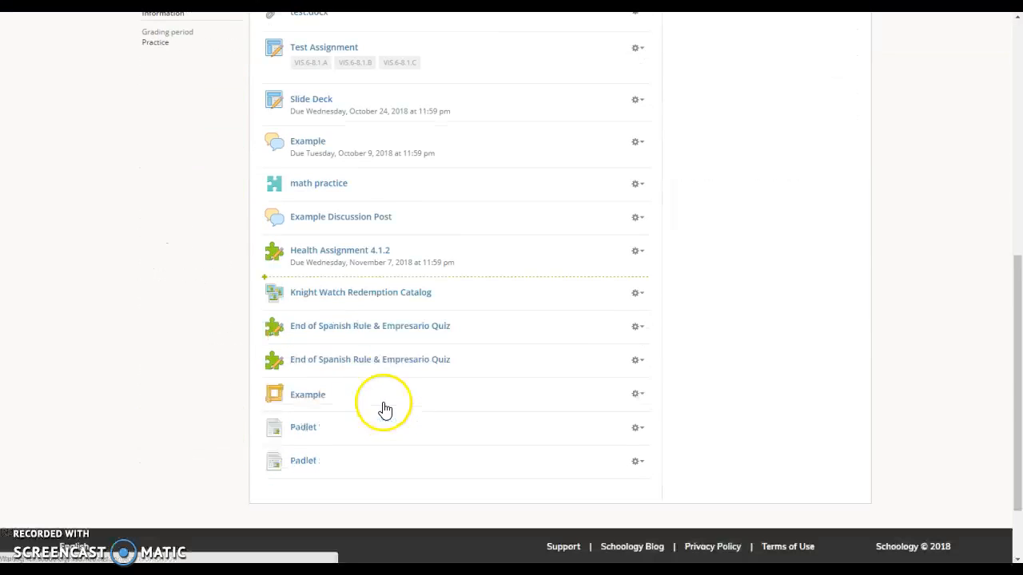
pyautogui.click(306, 462)
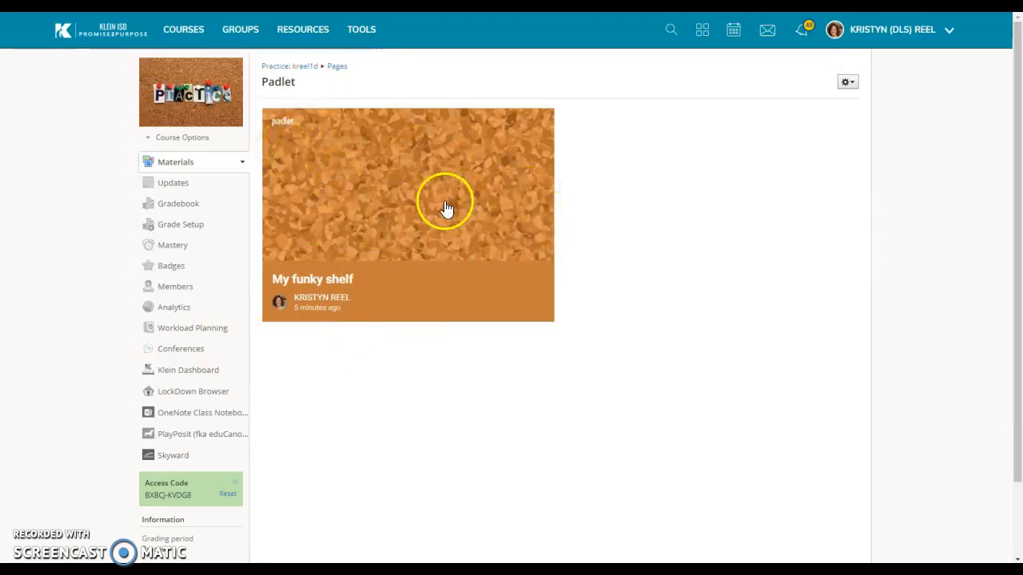
pyautogui.click(409, 250)
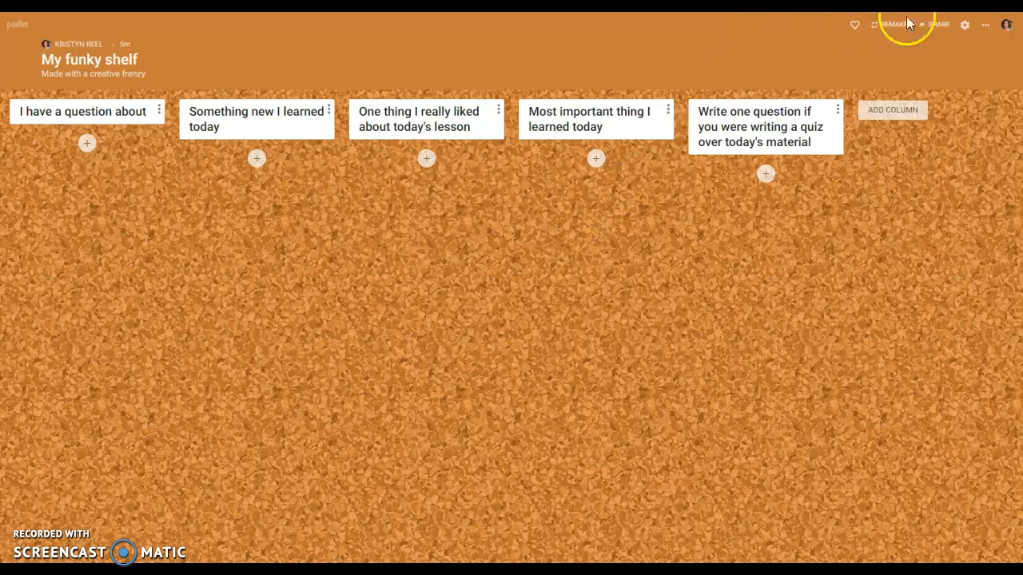
pyautogui.click(931, 26)
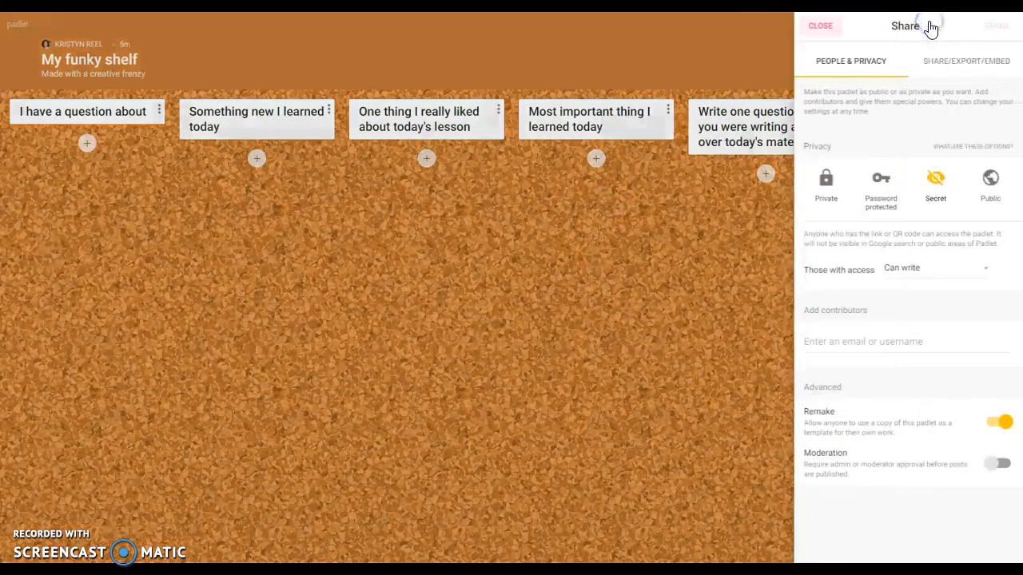
pyautogui.click(939, 55)
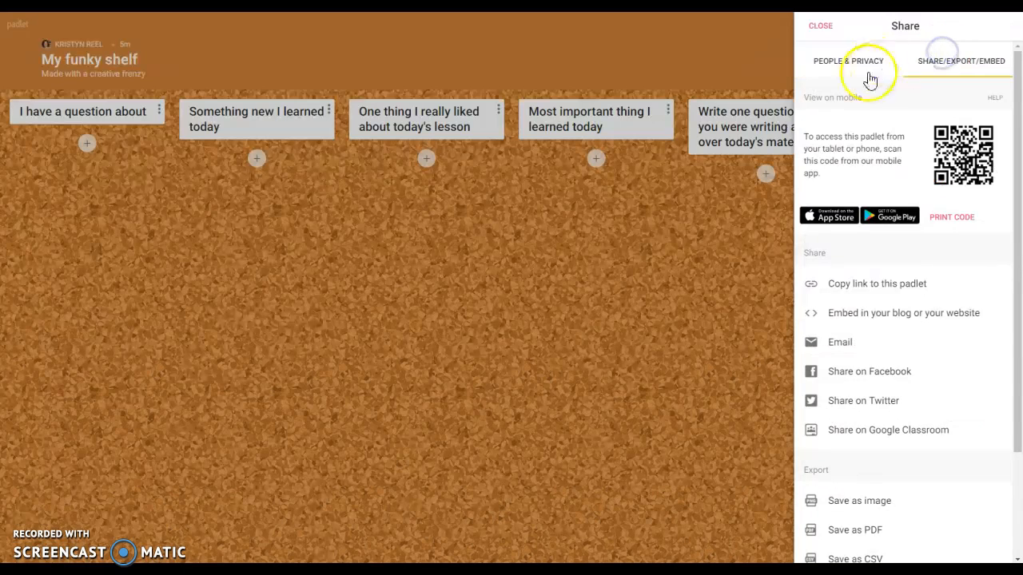
pyautogui.scroll(-2, 990, 339)
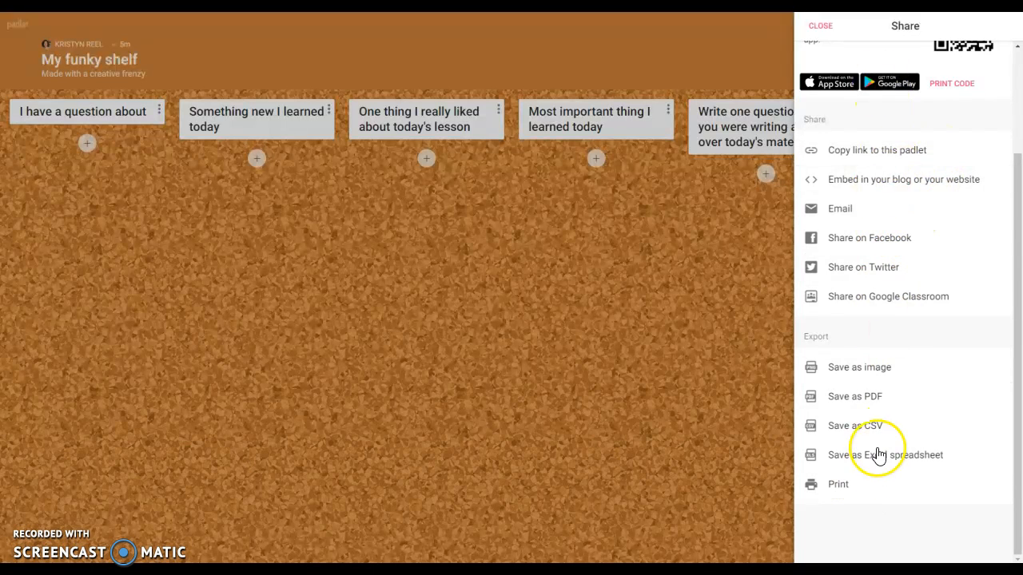
pyautogui.scroll(3, 840, 279)
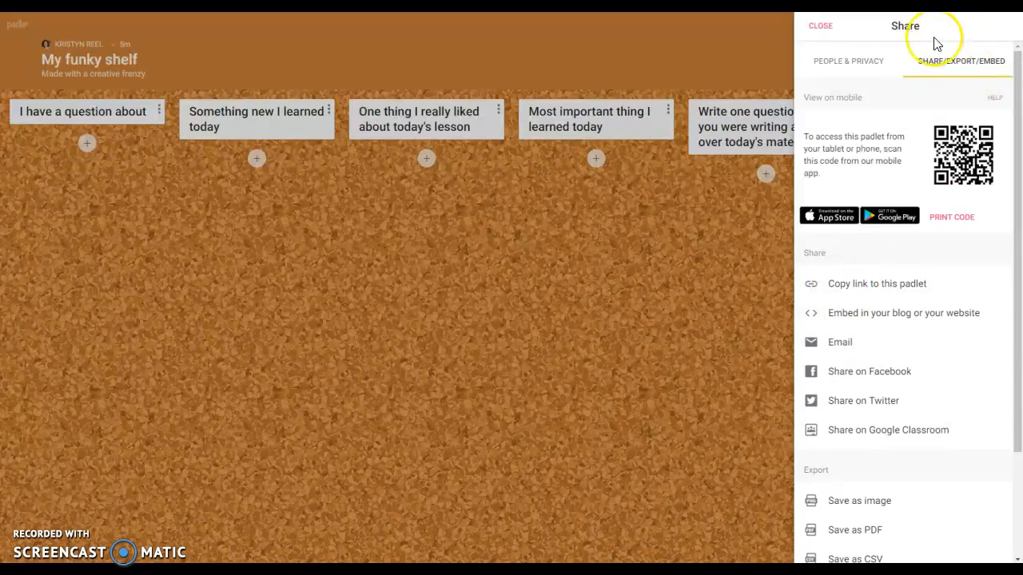
pyautogui.click(833, 27)
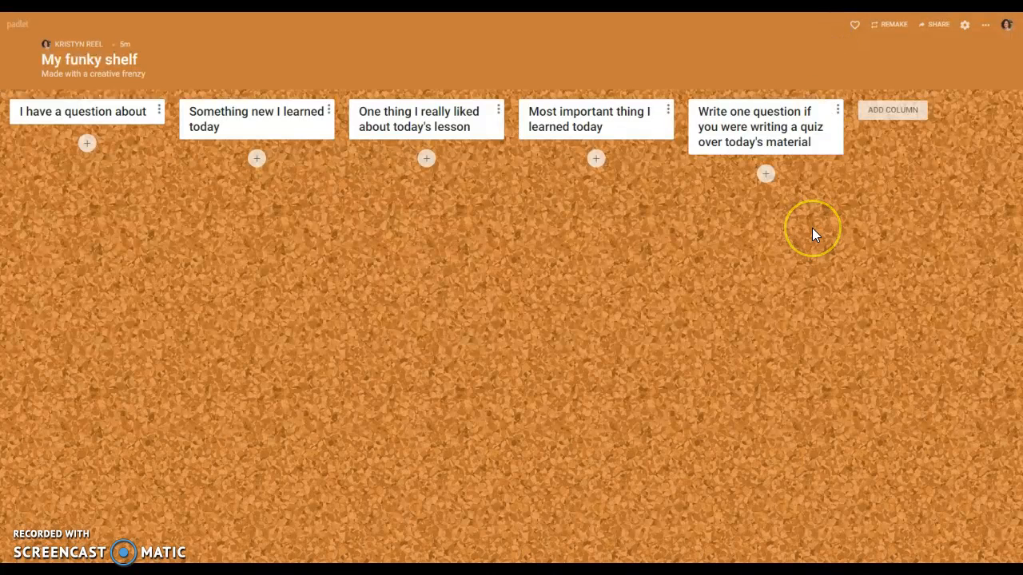